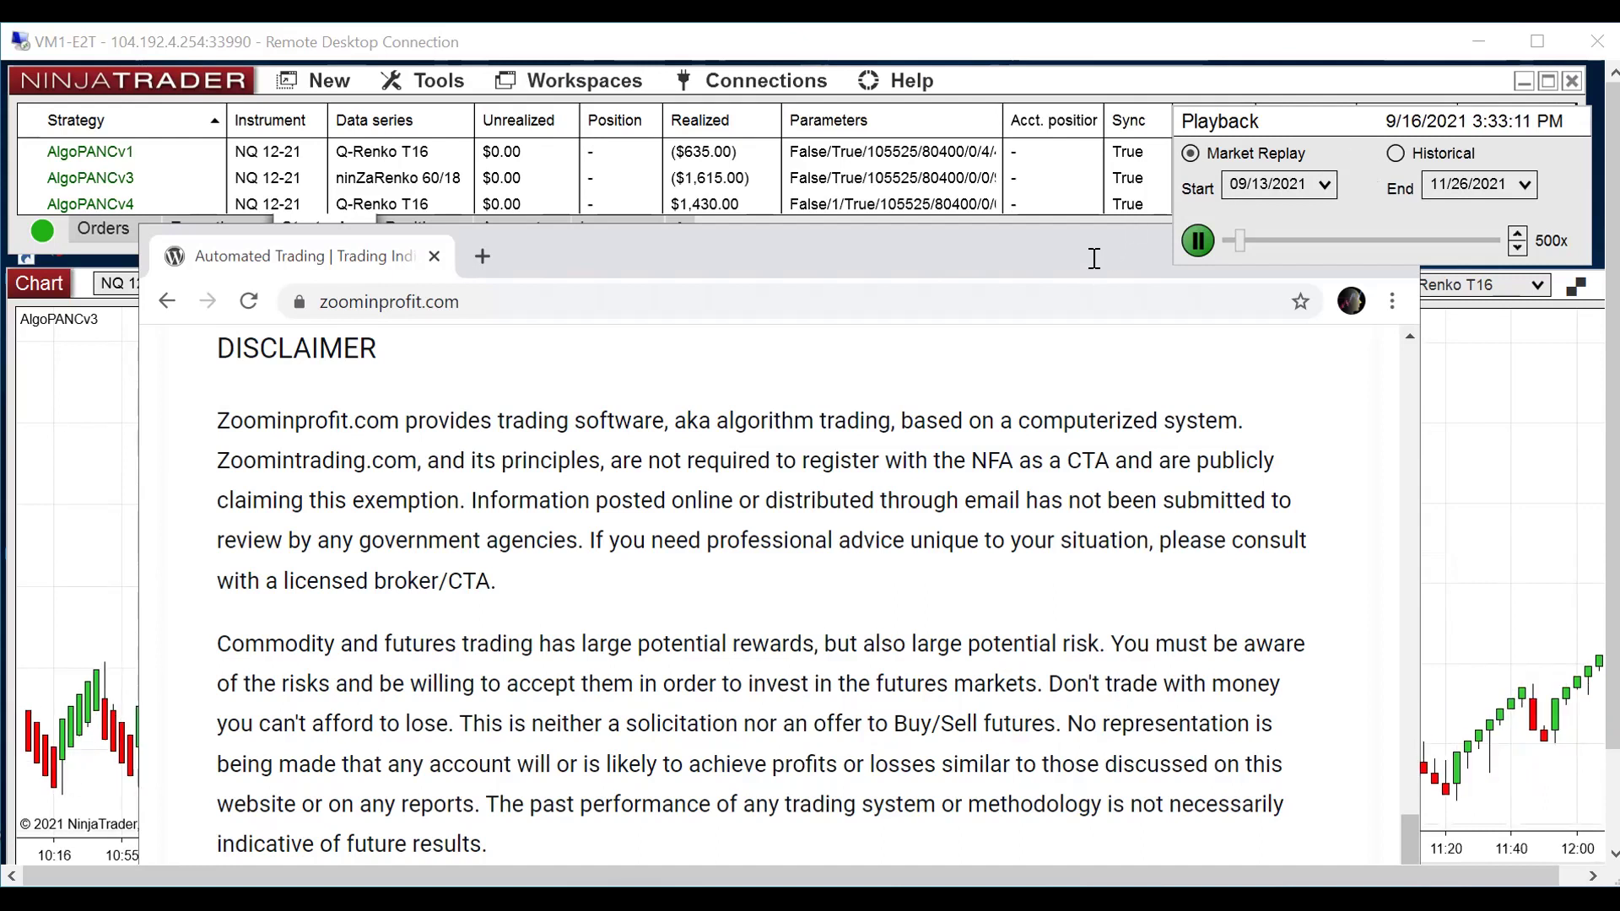
Step: Drag the Chrome window showing the zoominprofit.com disclaimer aside over the NinjaTrader workspace
left_click_drag(1094, 258, 1265, 313)
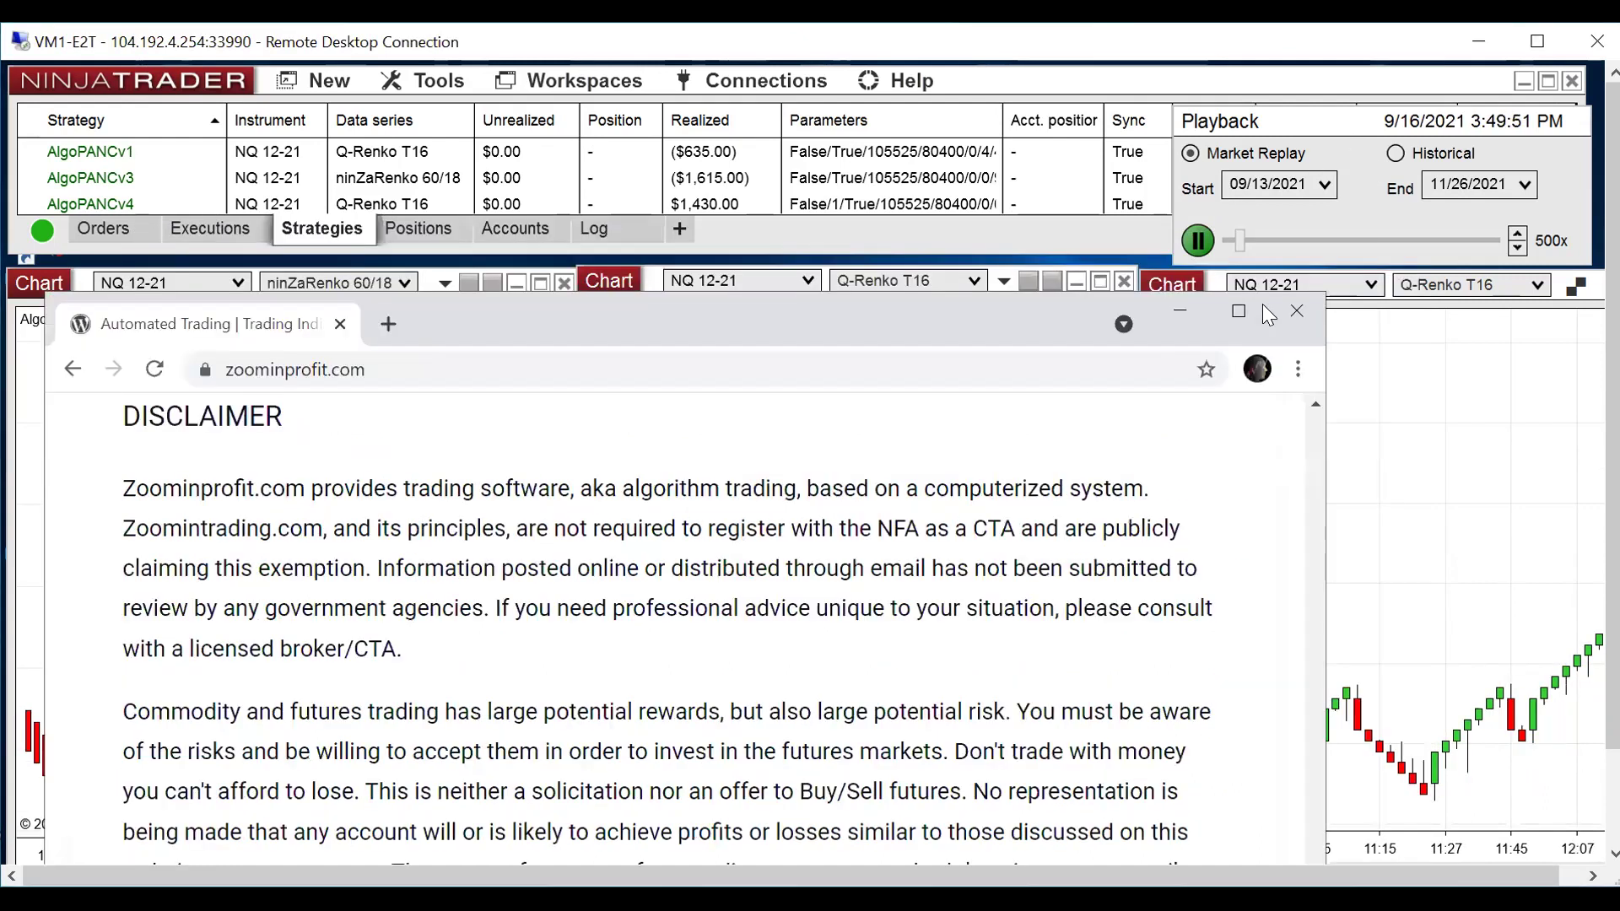
Step: Minimize Chrome to reveal the NinjaTrader charts while the 1000x replay runs
left_click(1181, 313)
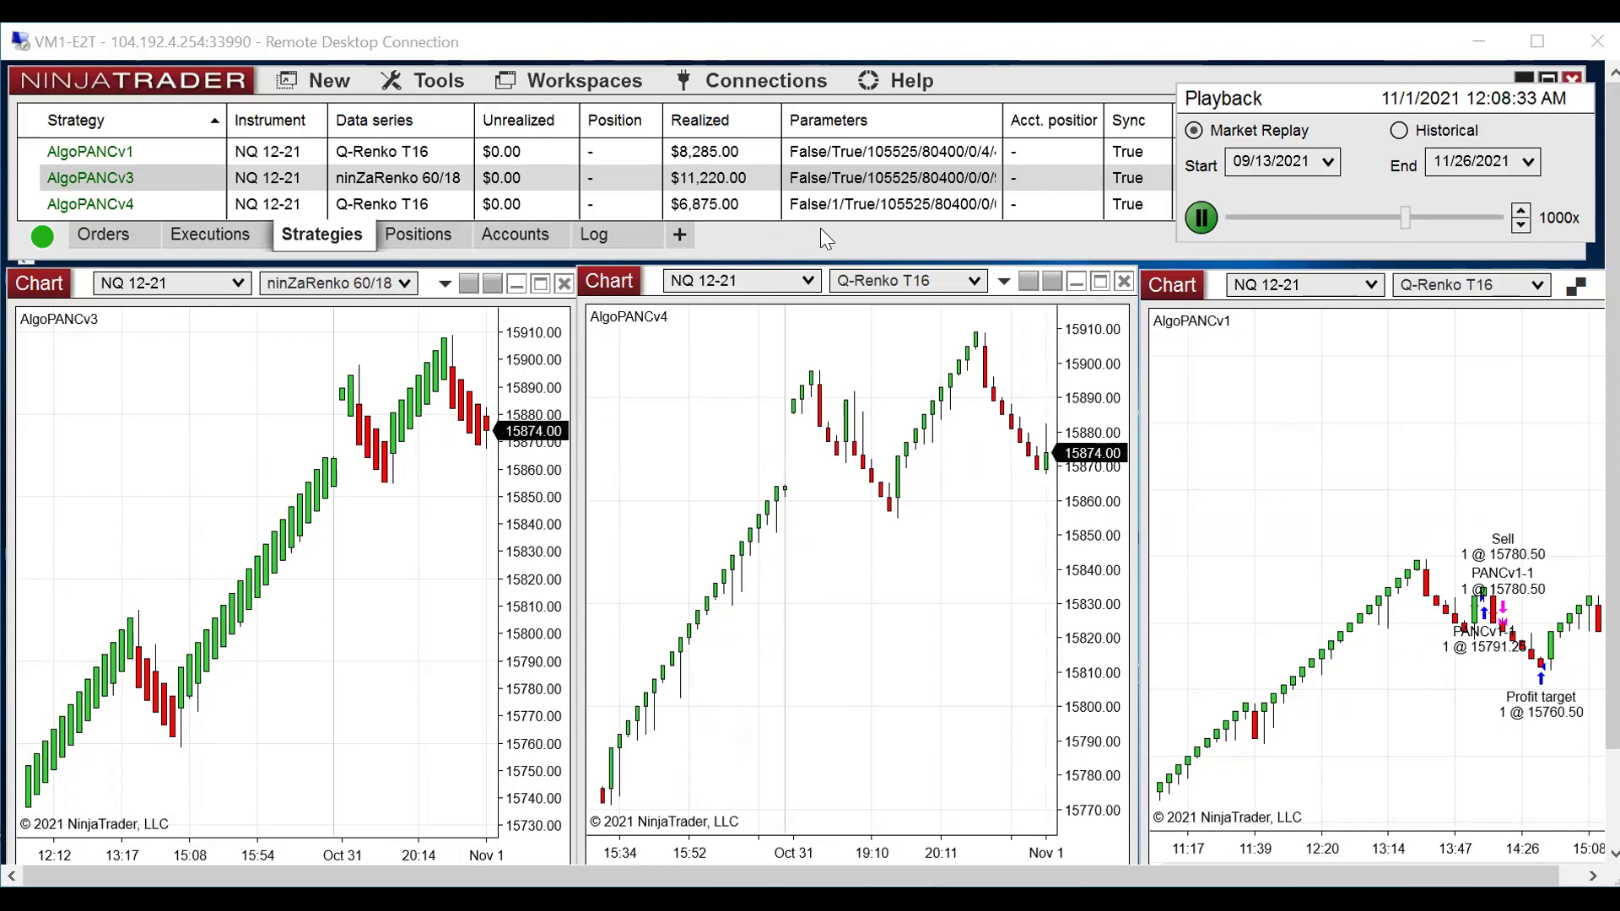
right_click(699, 156)
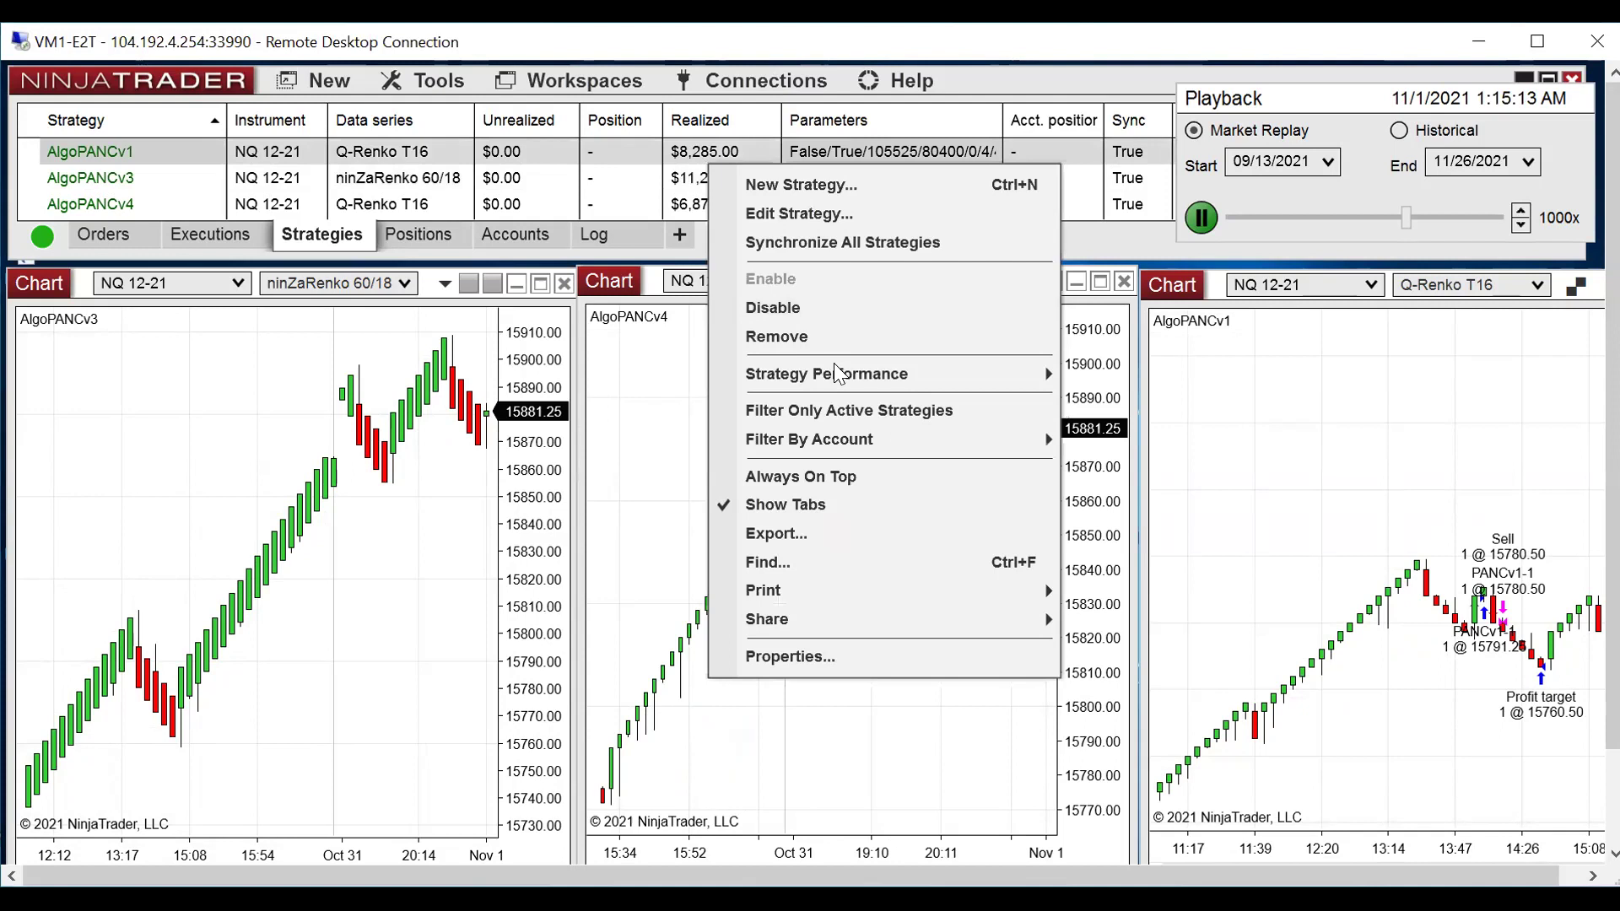
mouse_move(825, 373)
left_click(1123, 389)
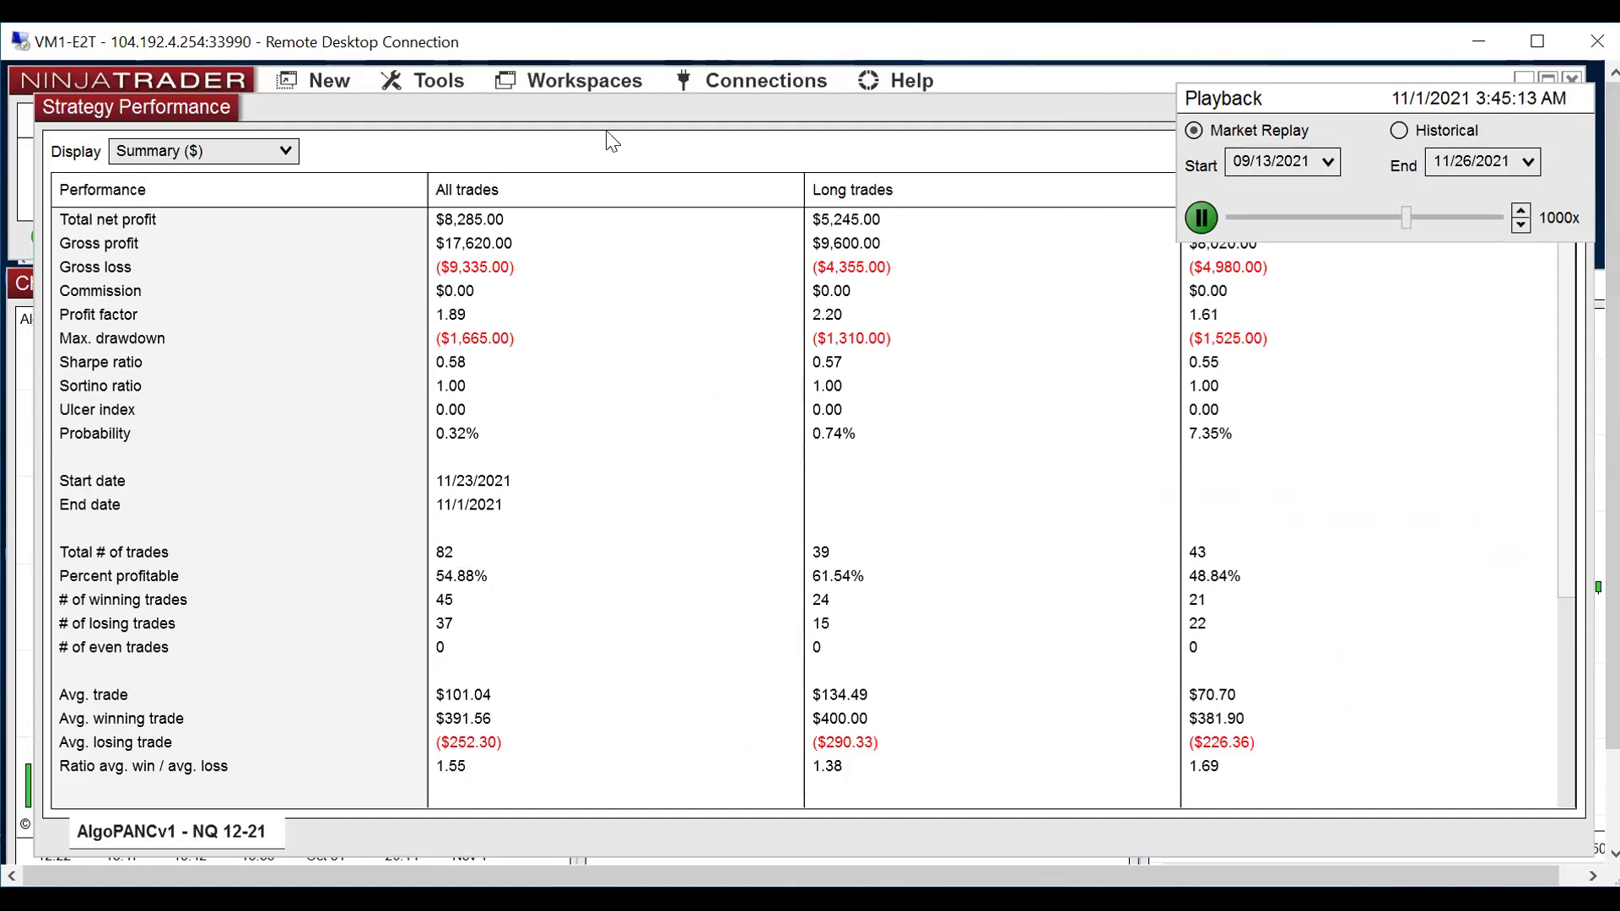
left_click_drag(612, 138, 1312, 376)
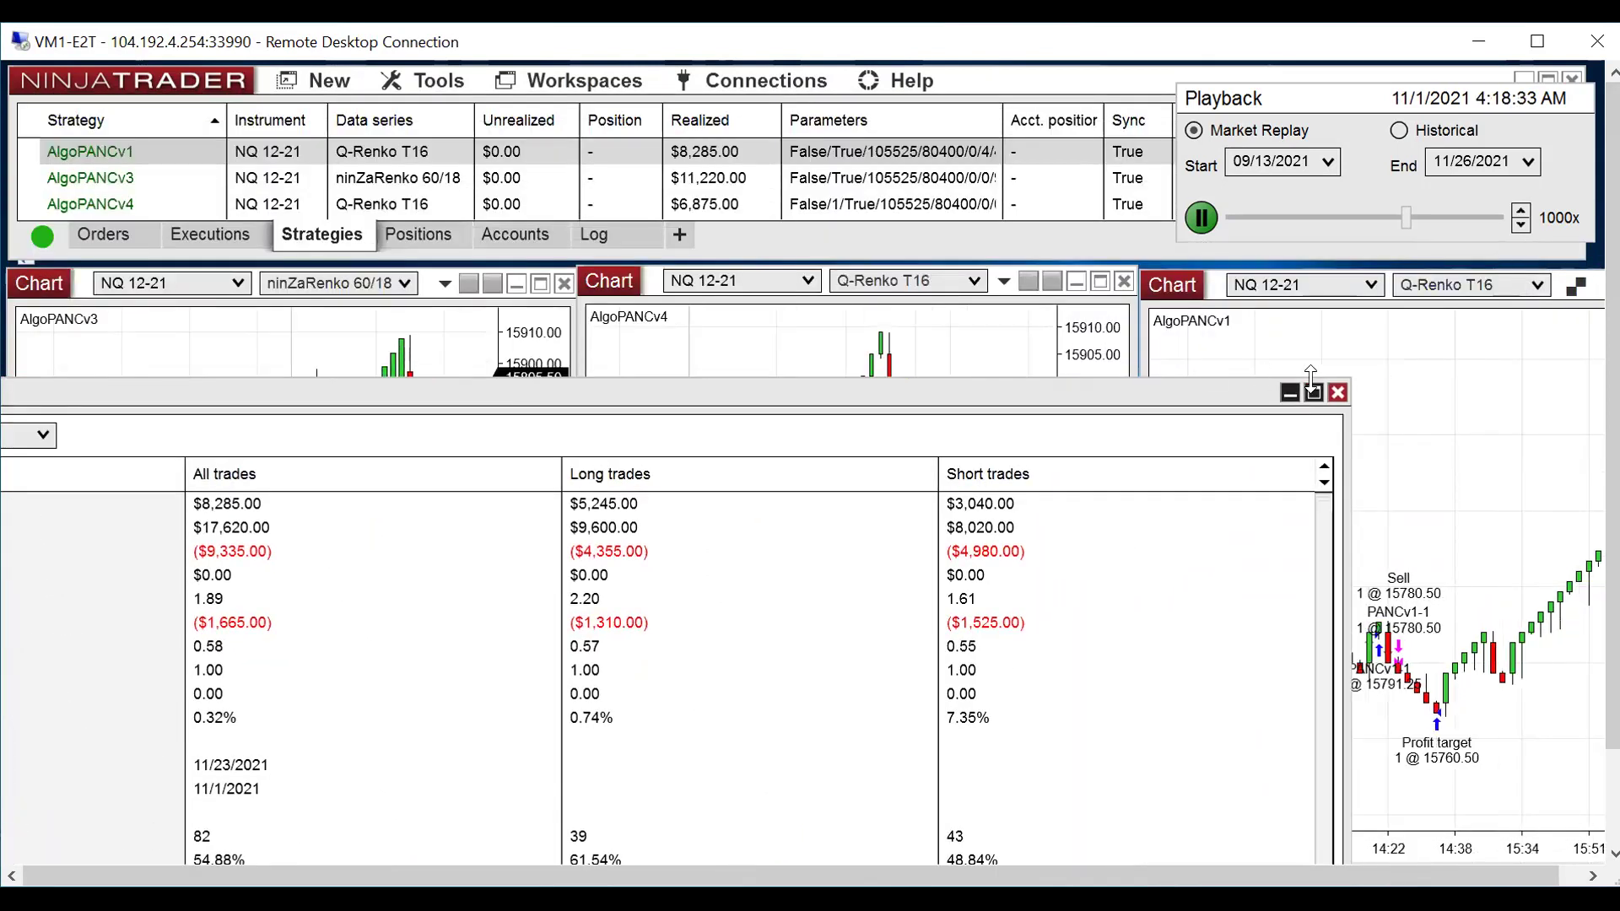
left_click(1337, 392)
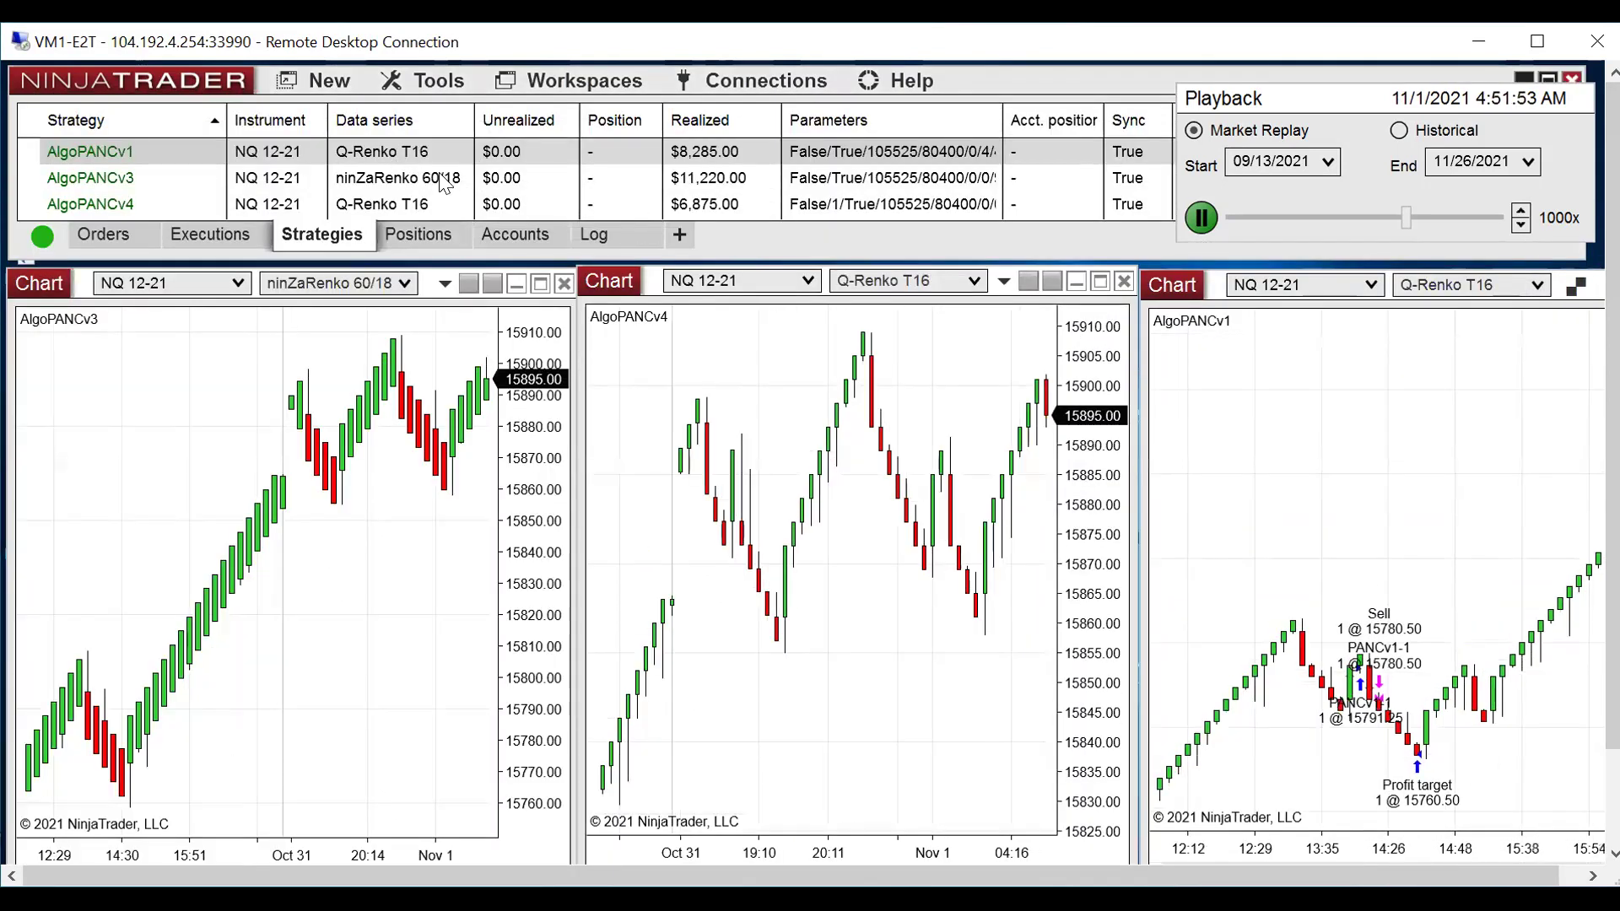
left_click(403, 177)
right_click(447, 183)
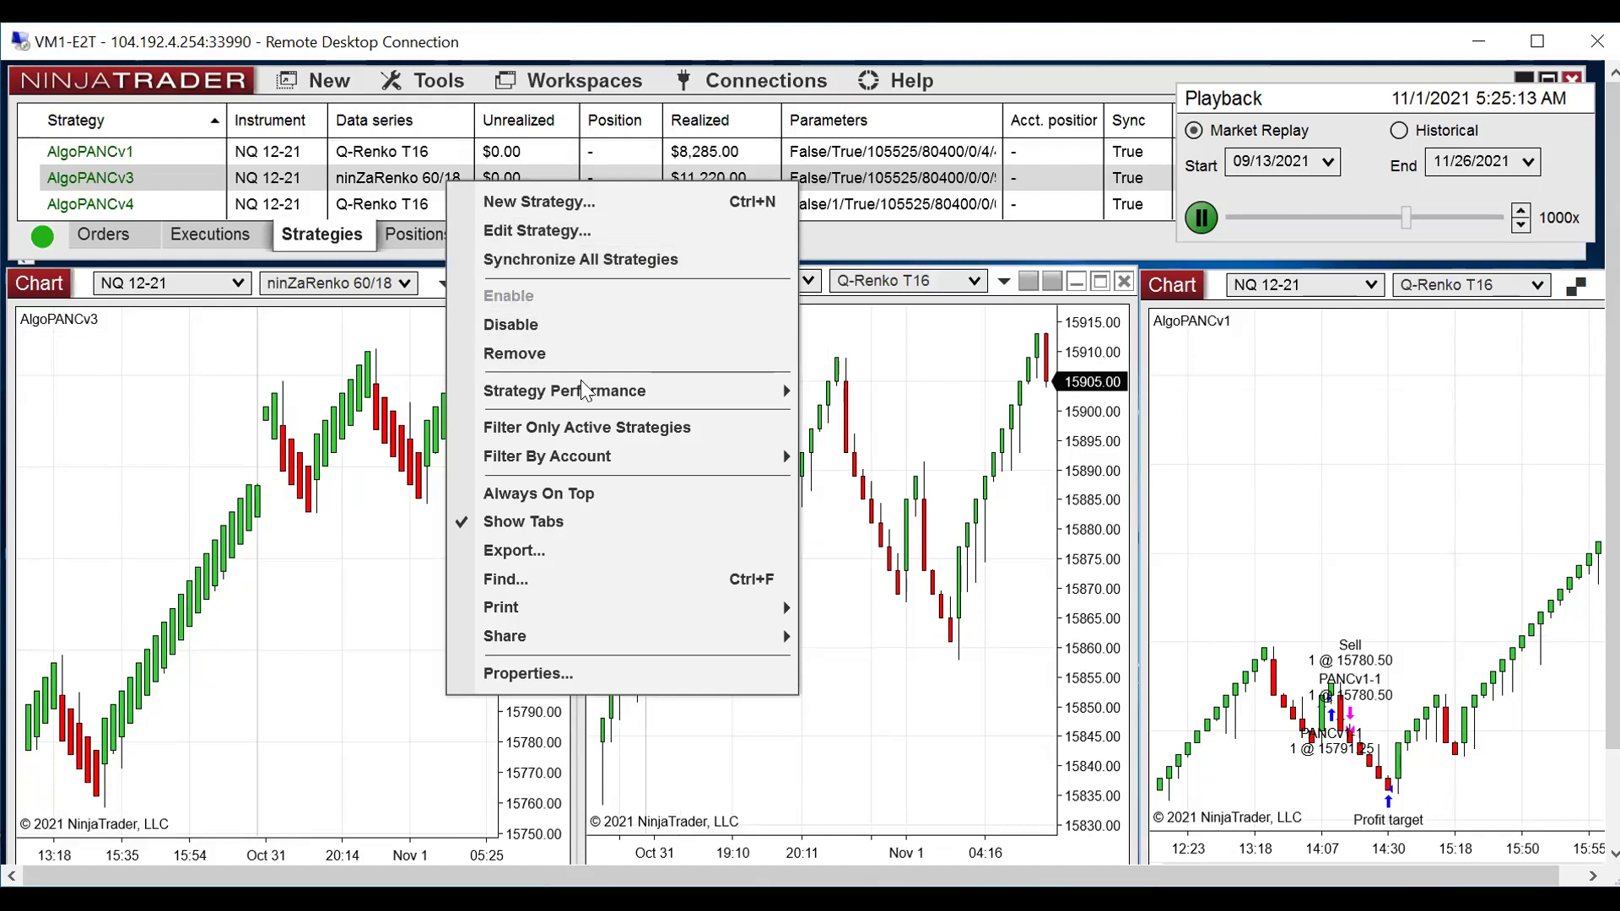
mouse_move(564, 391)
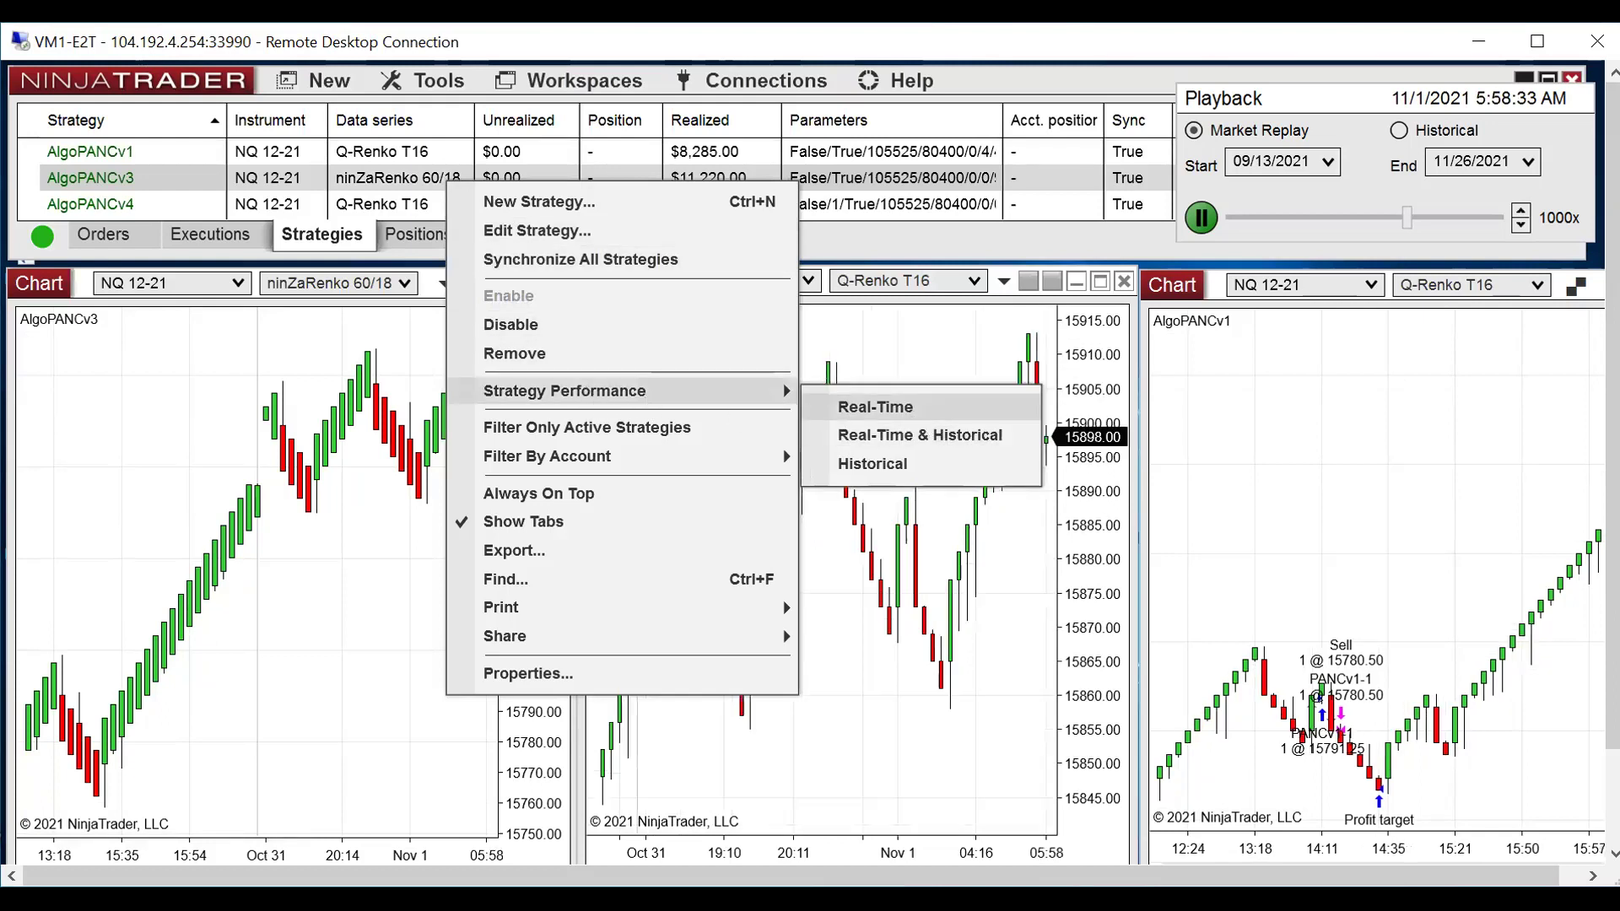
left_click(915, 414)
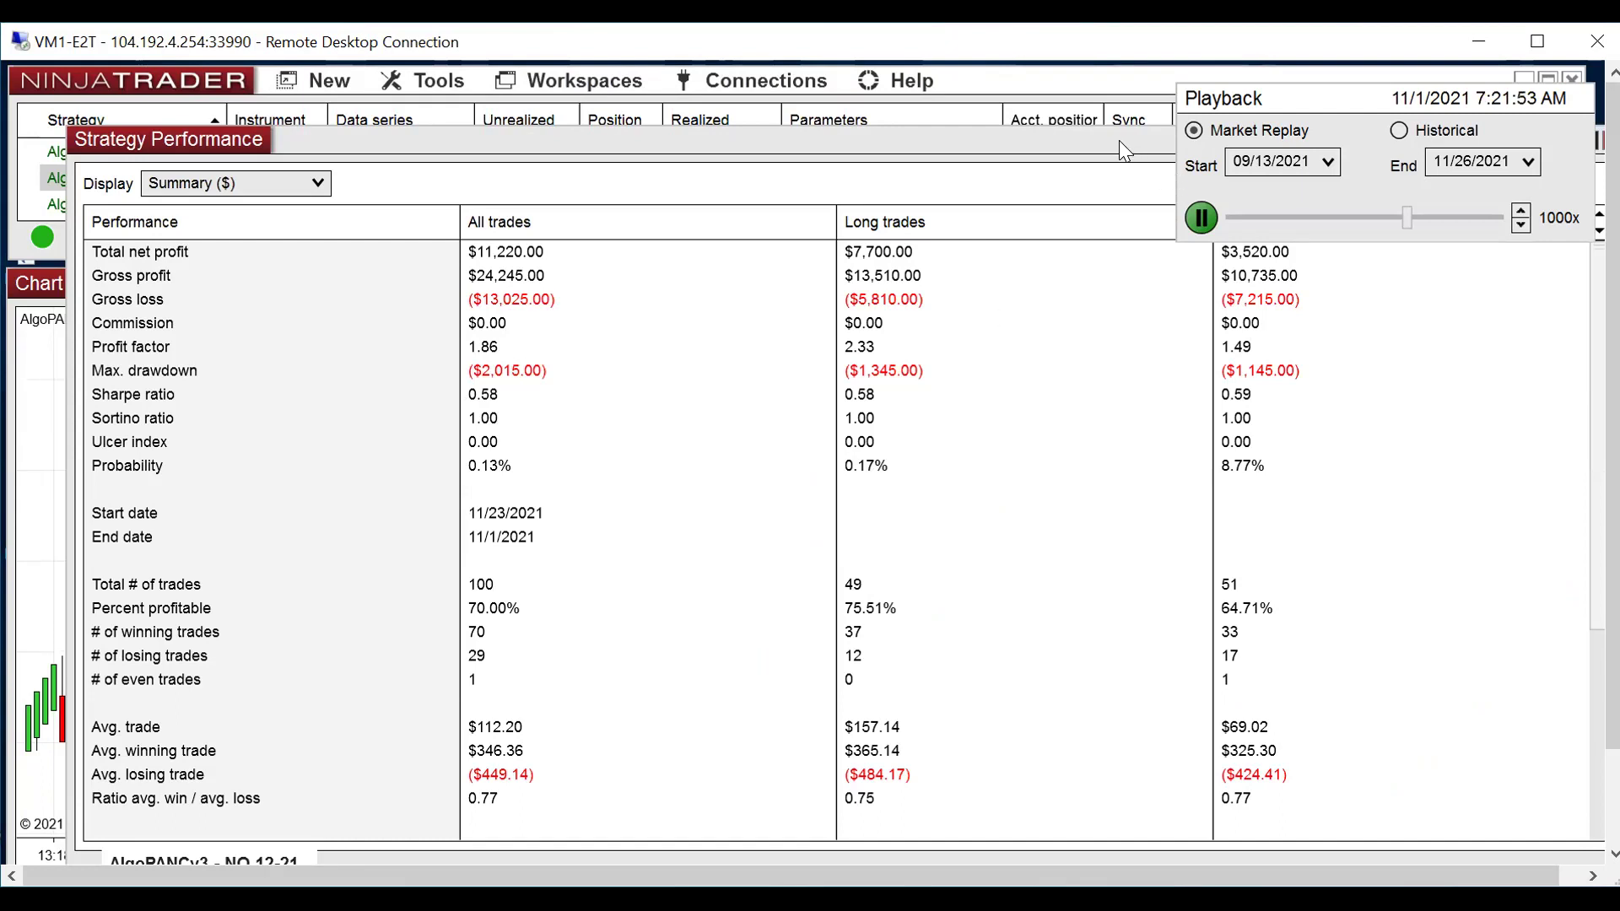
left_click_drag(1120, 152, 1084, 197)
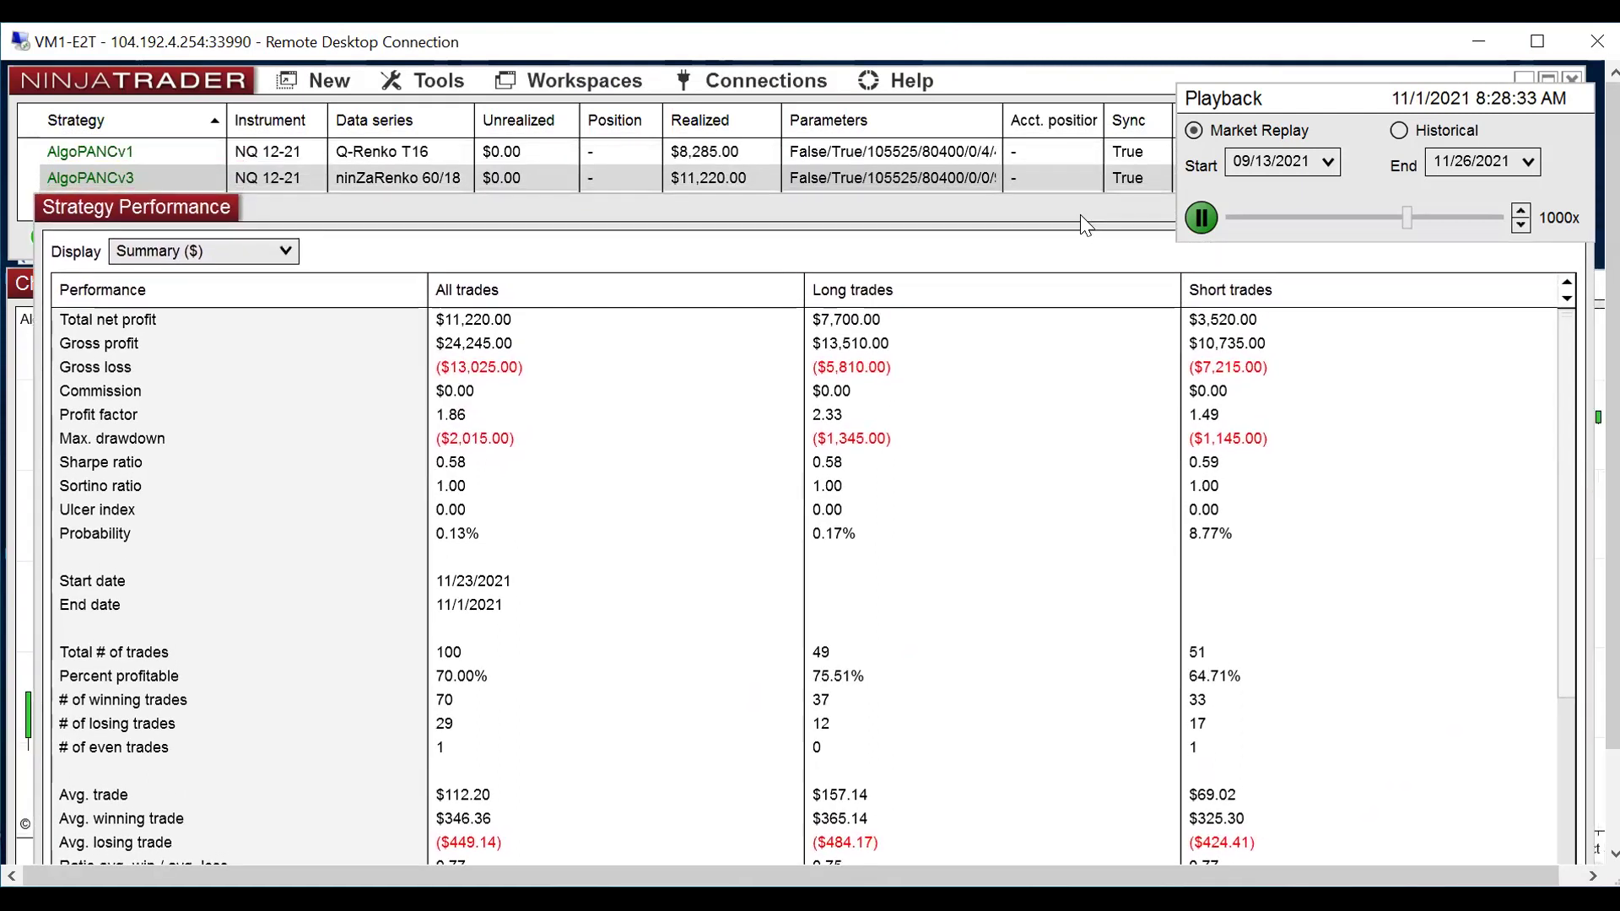
left_click_drag(1085, 197, 1064, 348)
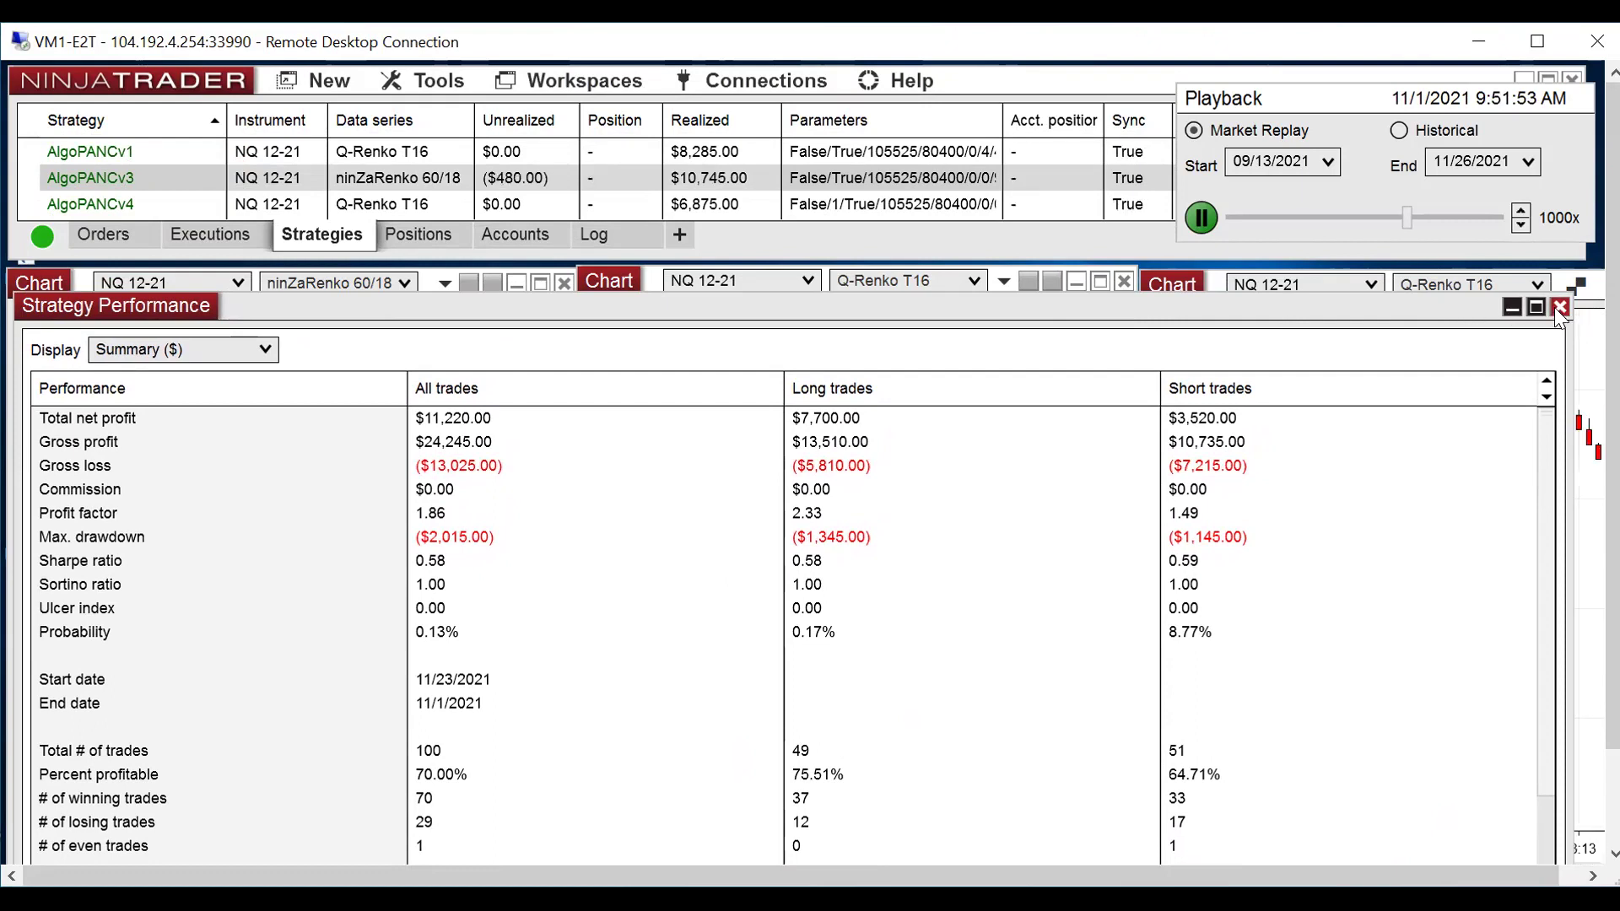
left_click(1558, 307)
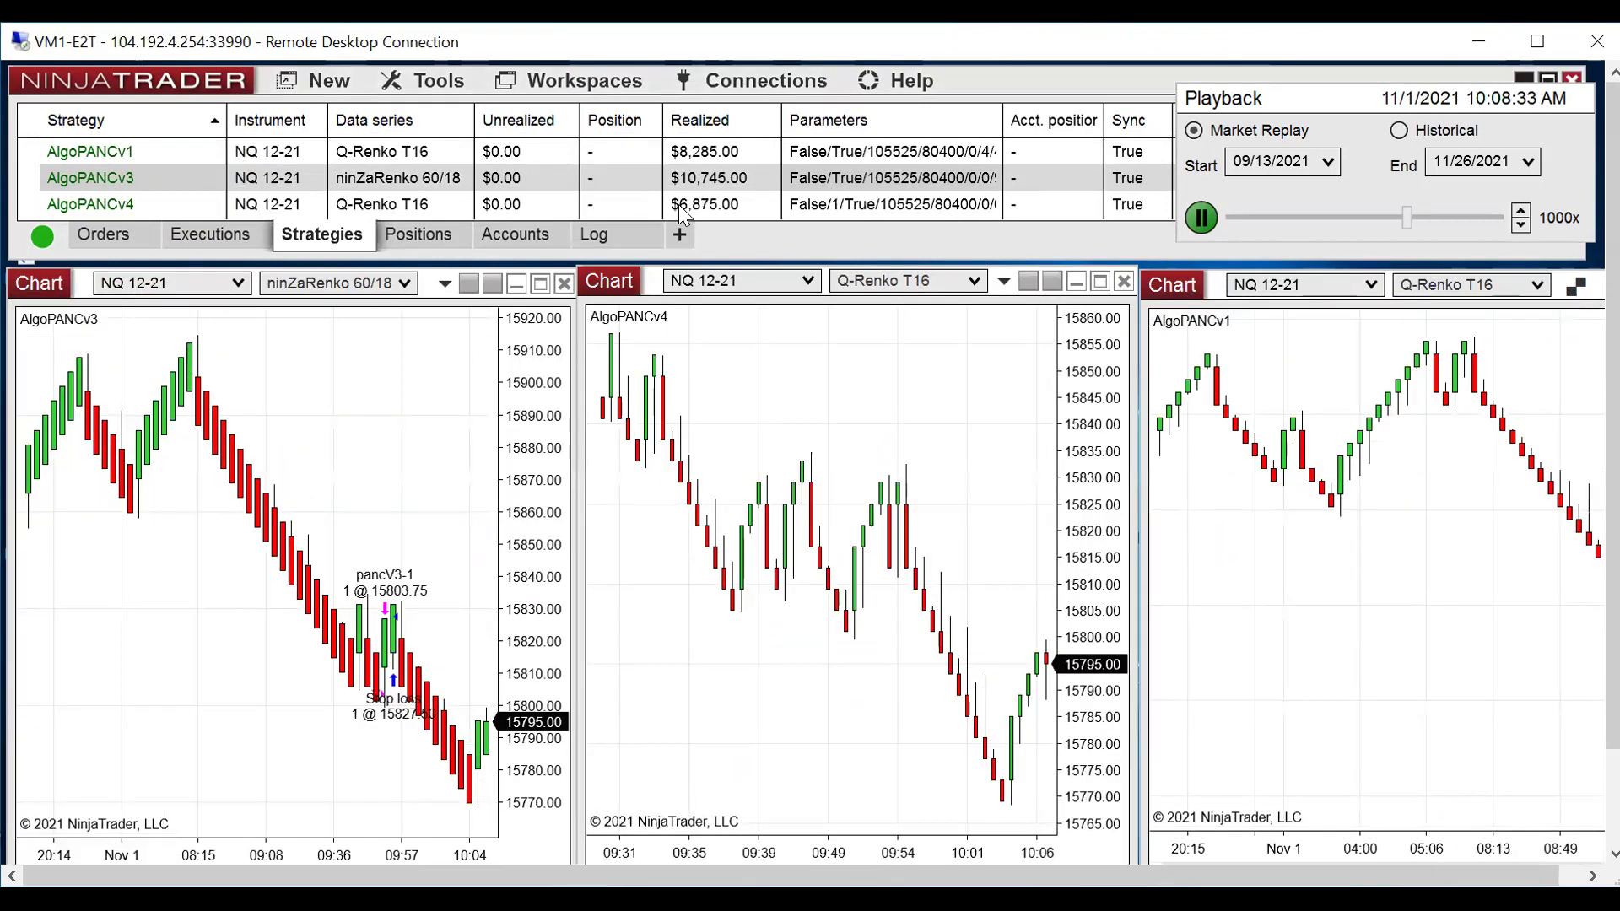
Step: Open the real-time performance report for the AlgoPANCv4 strategy
left_click(678, 204)
right_click(675, 204)
mouse_move(803, 421)
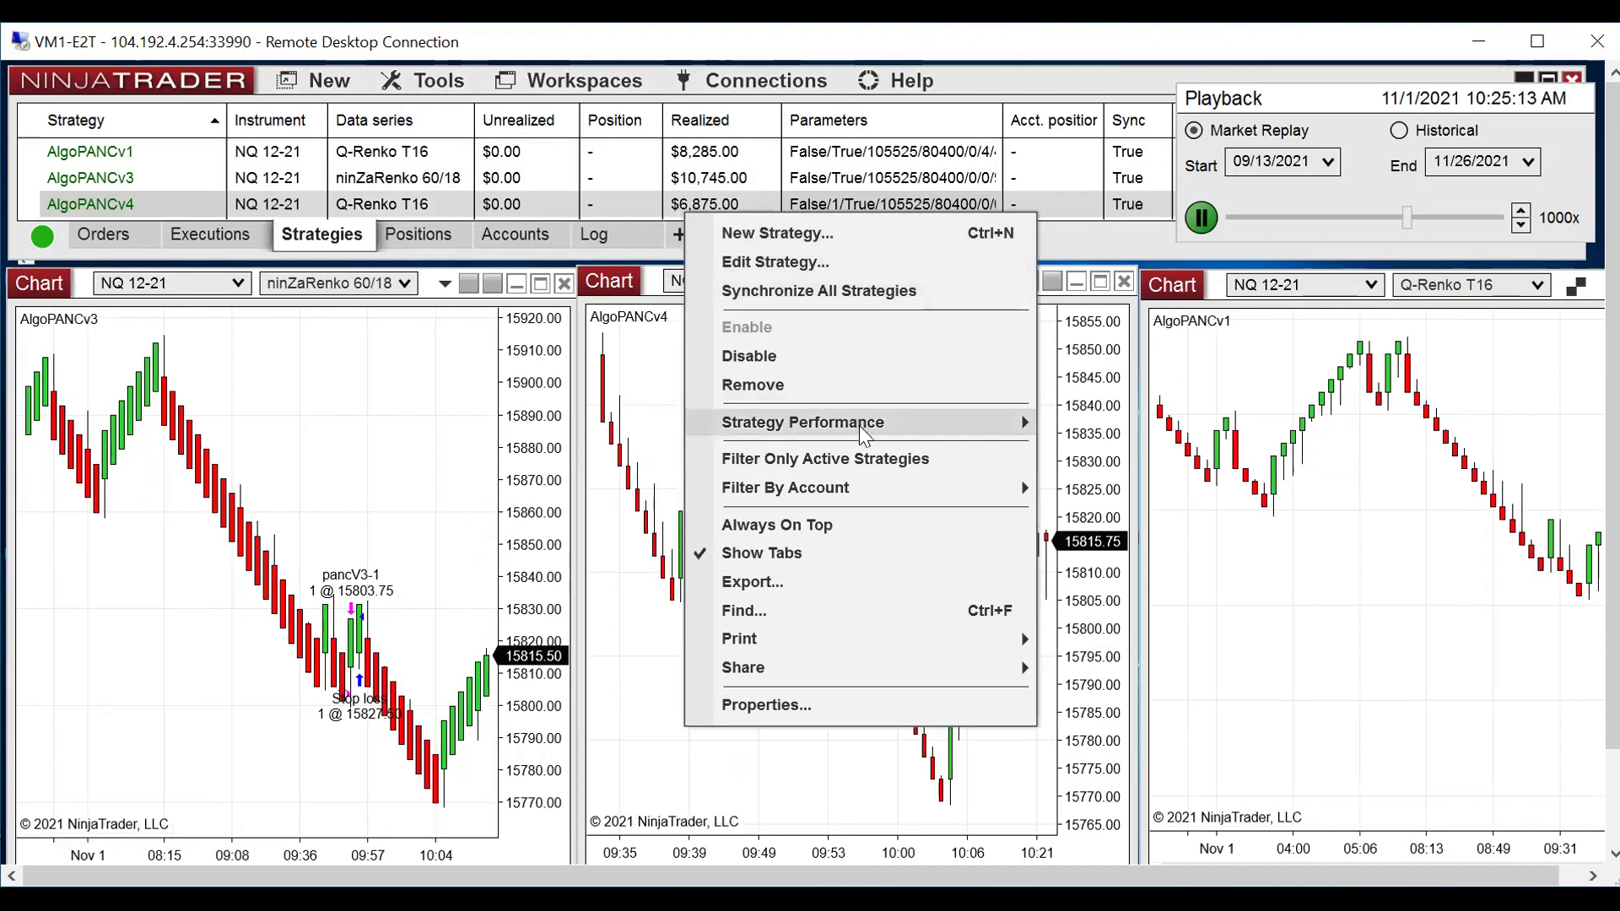
left_click(1113, 438)
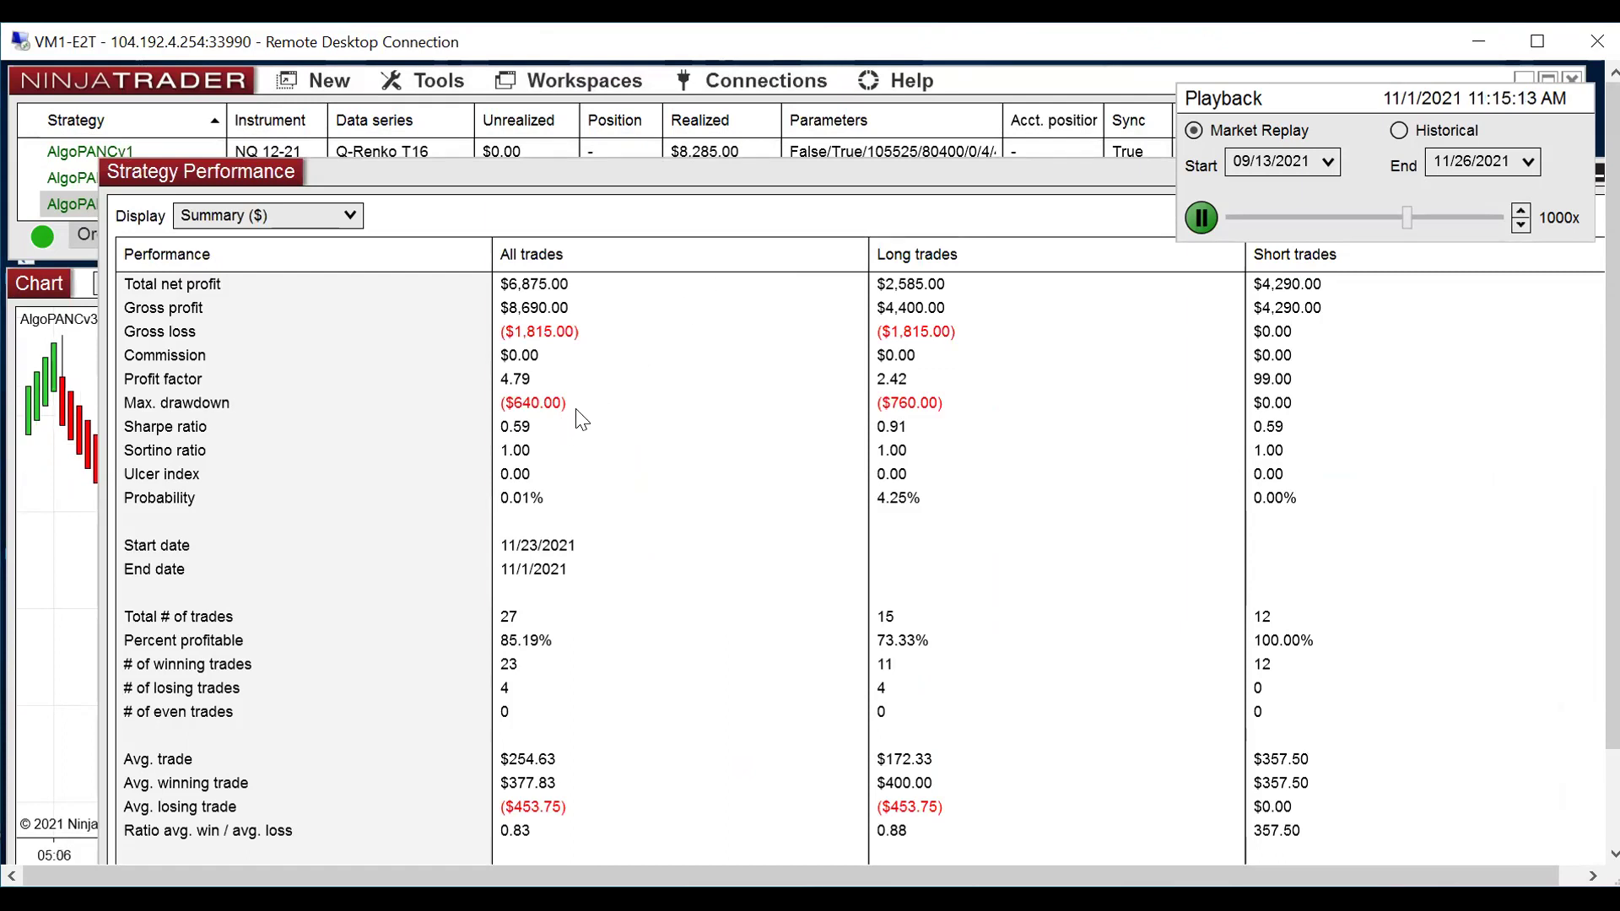
Step: Show the Trades view maximized, mark trade 19, then restore the window
left_click(326, 215)
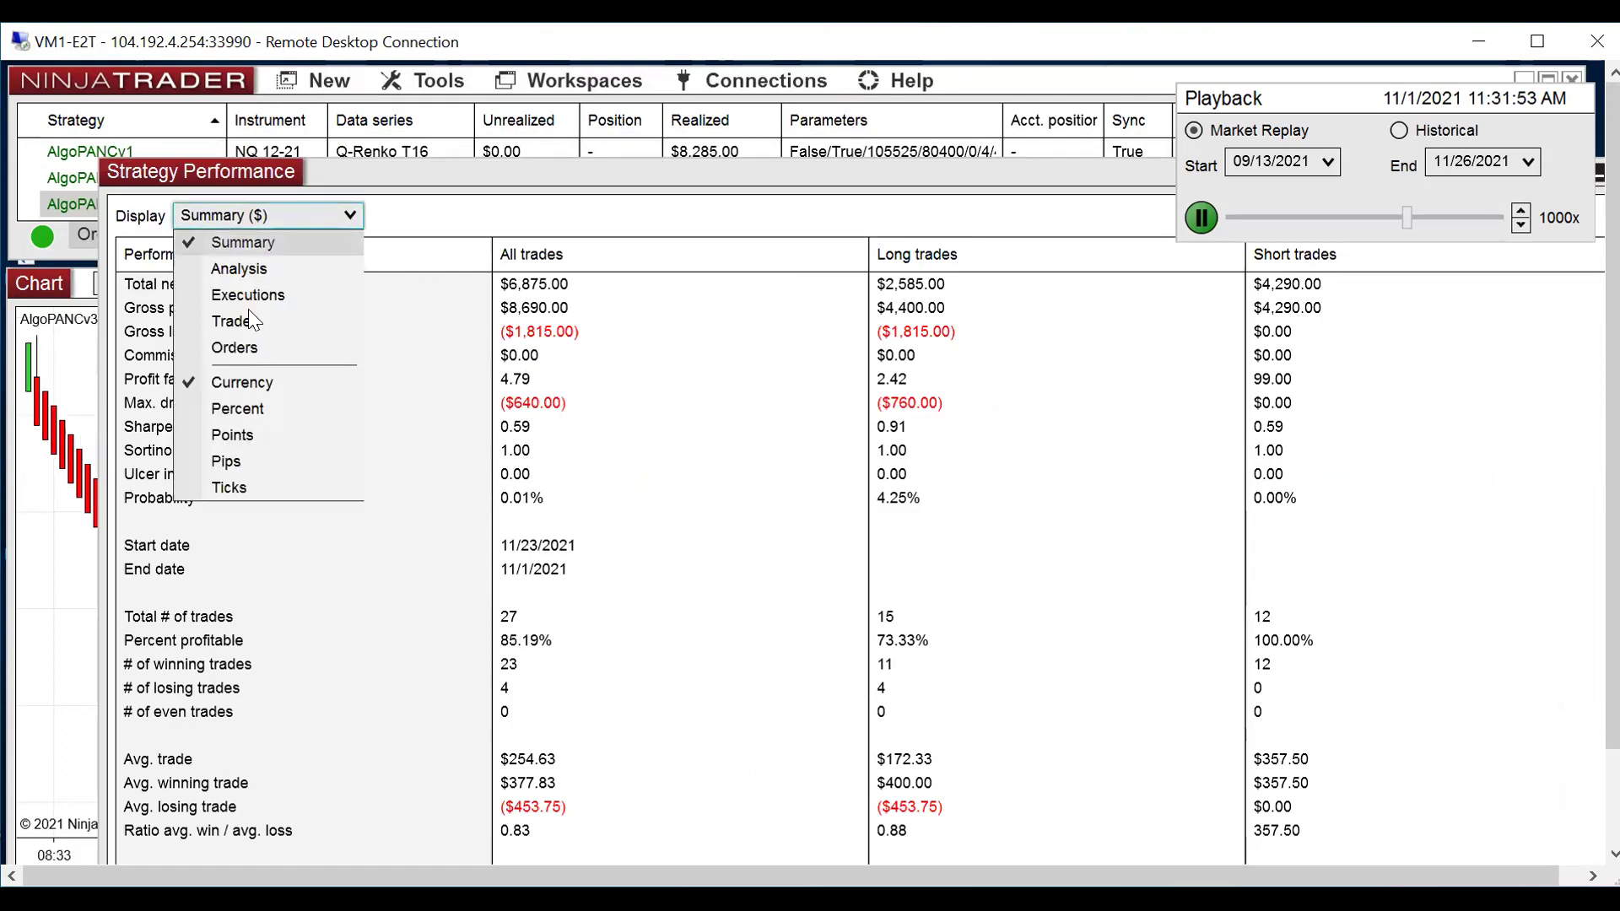
left_click(243, 324)
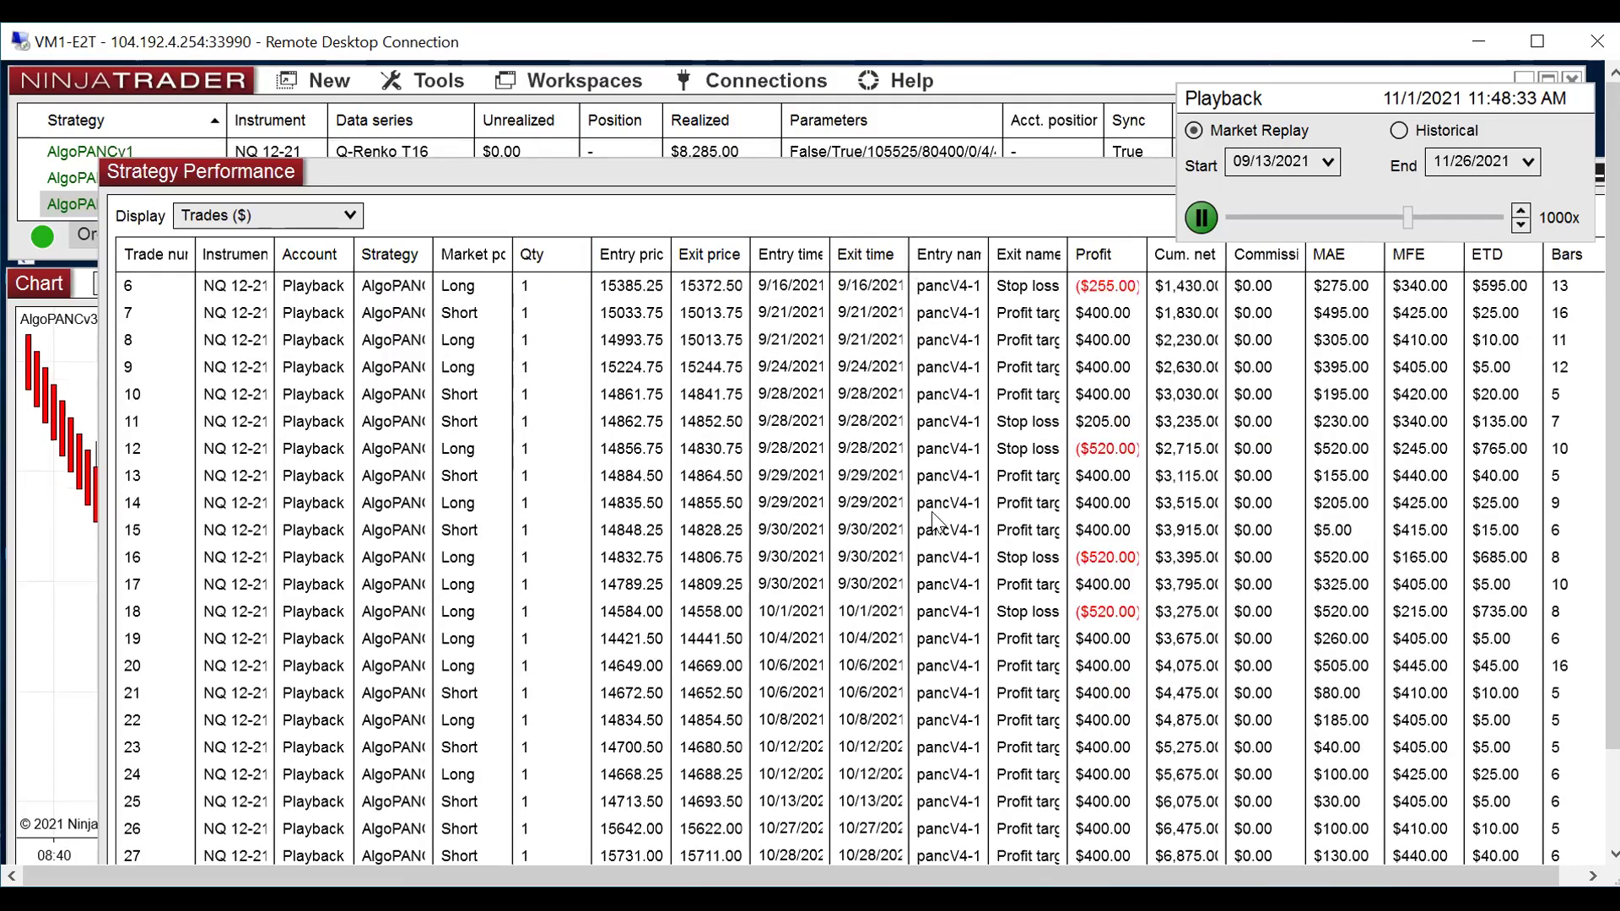
double_click(1014, 177)
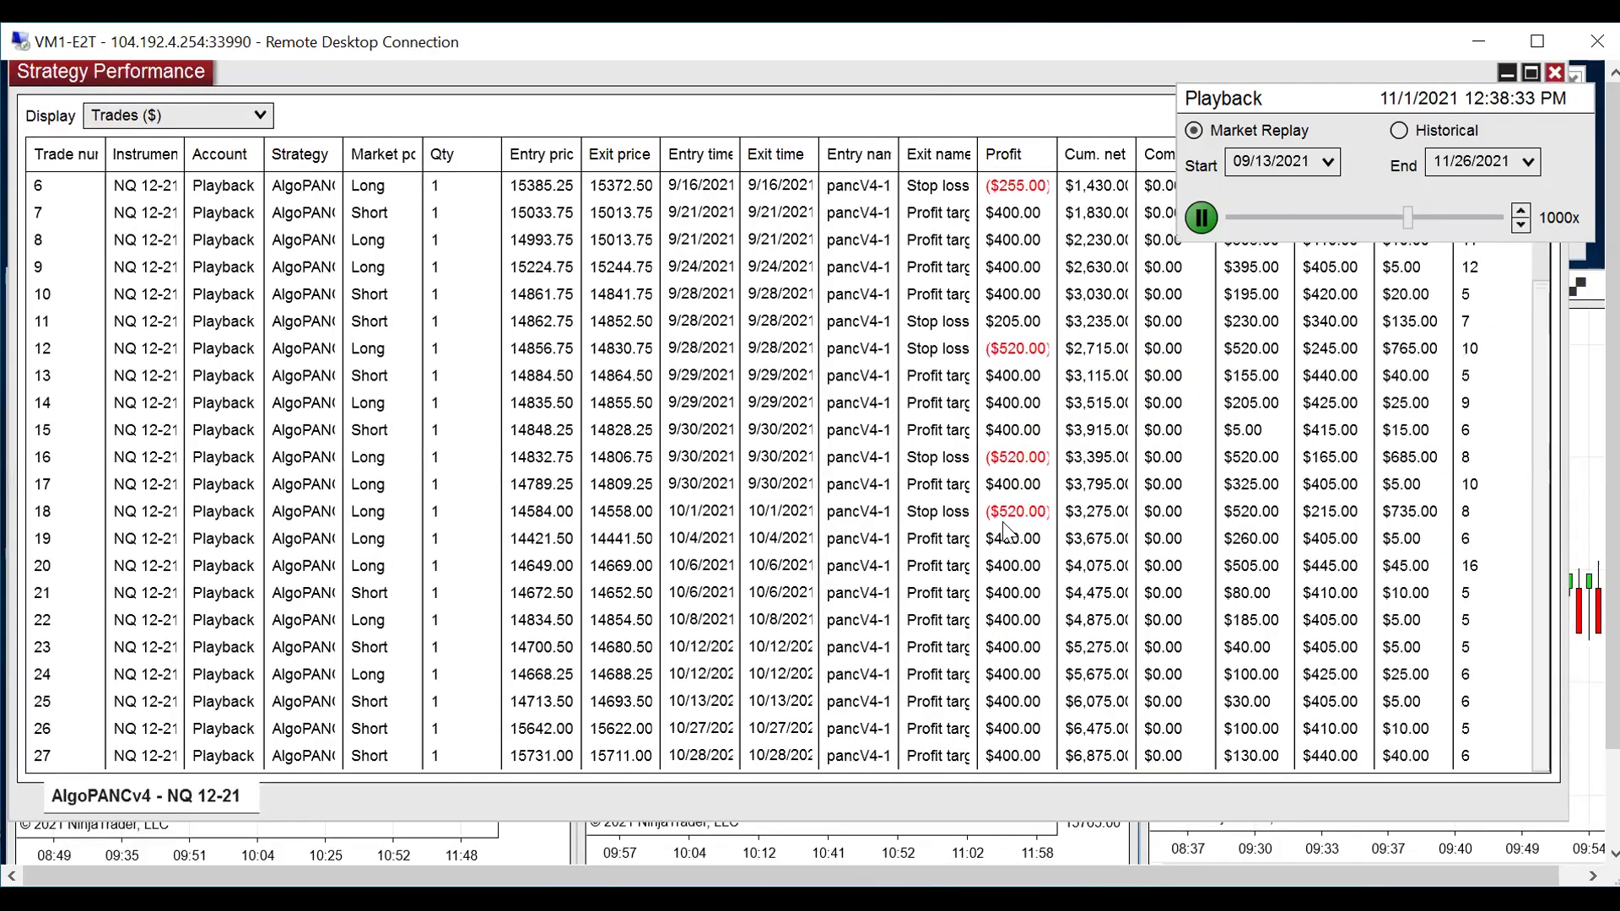
left_click(1006, 540)
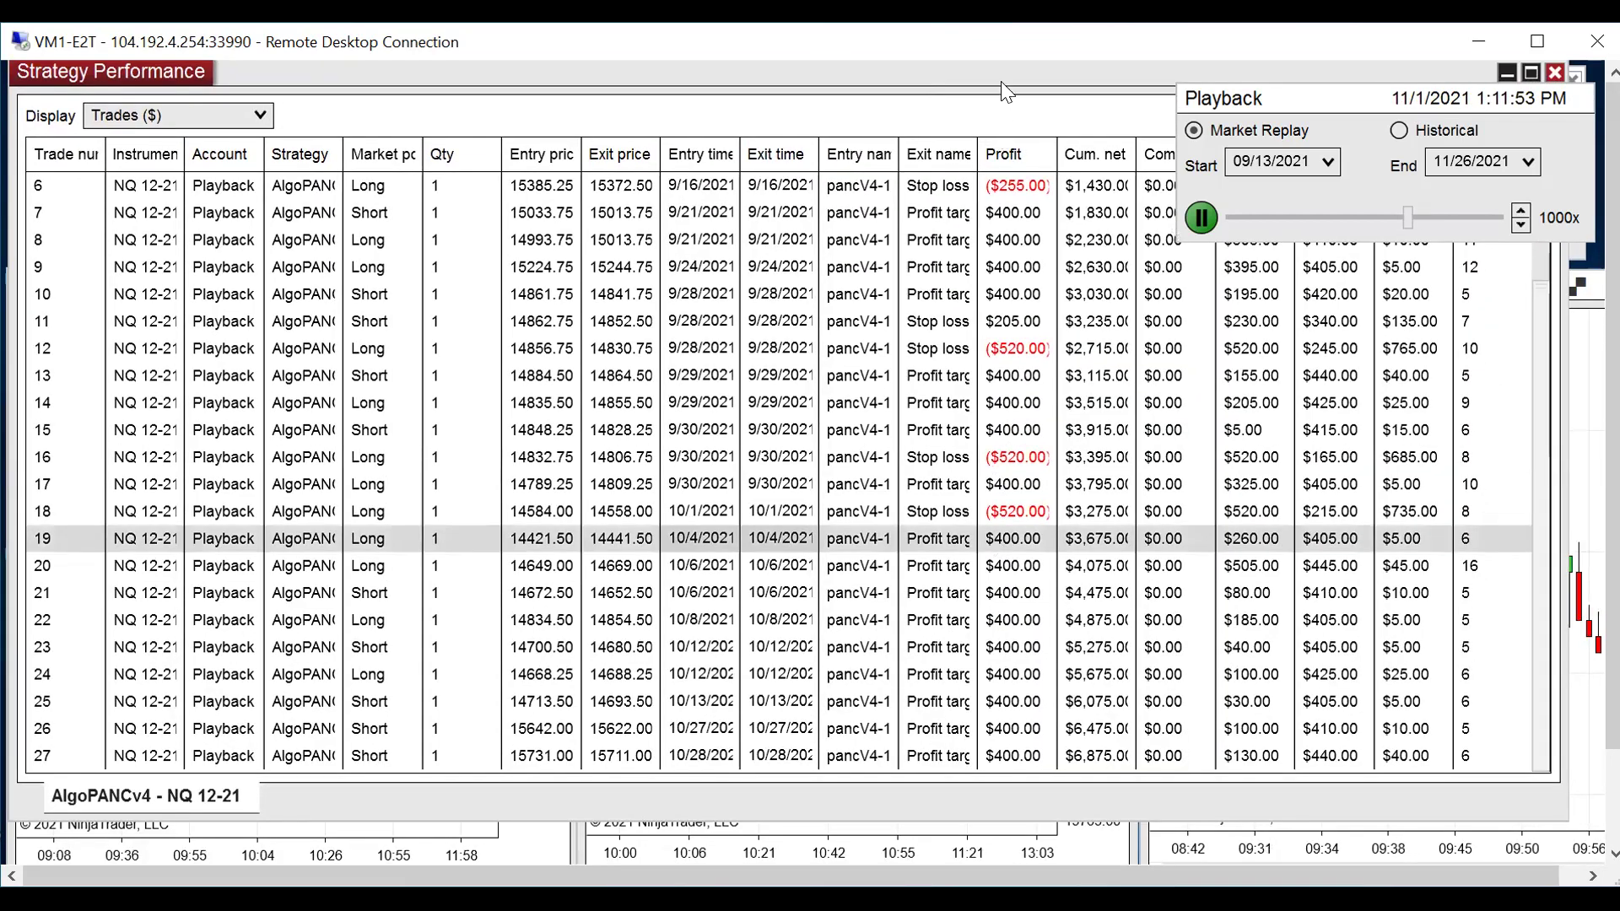
left_click_drag(1002, 81, 1505, 397)
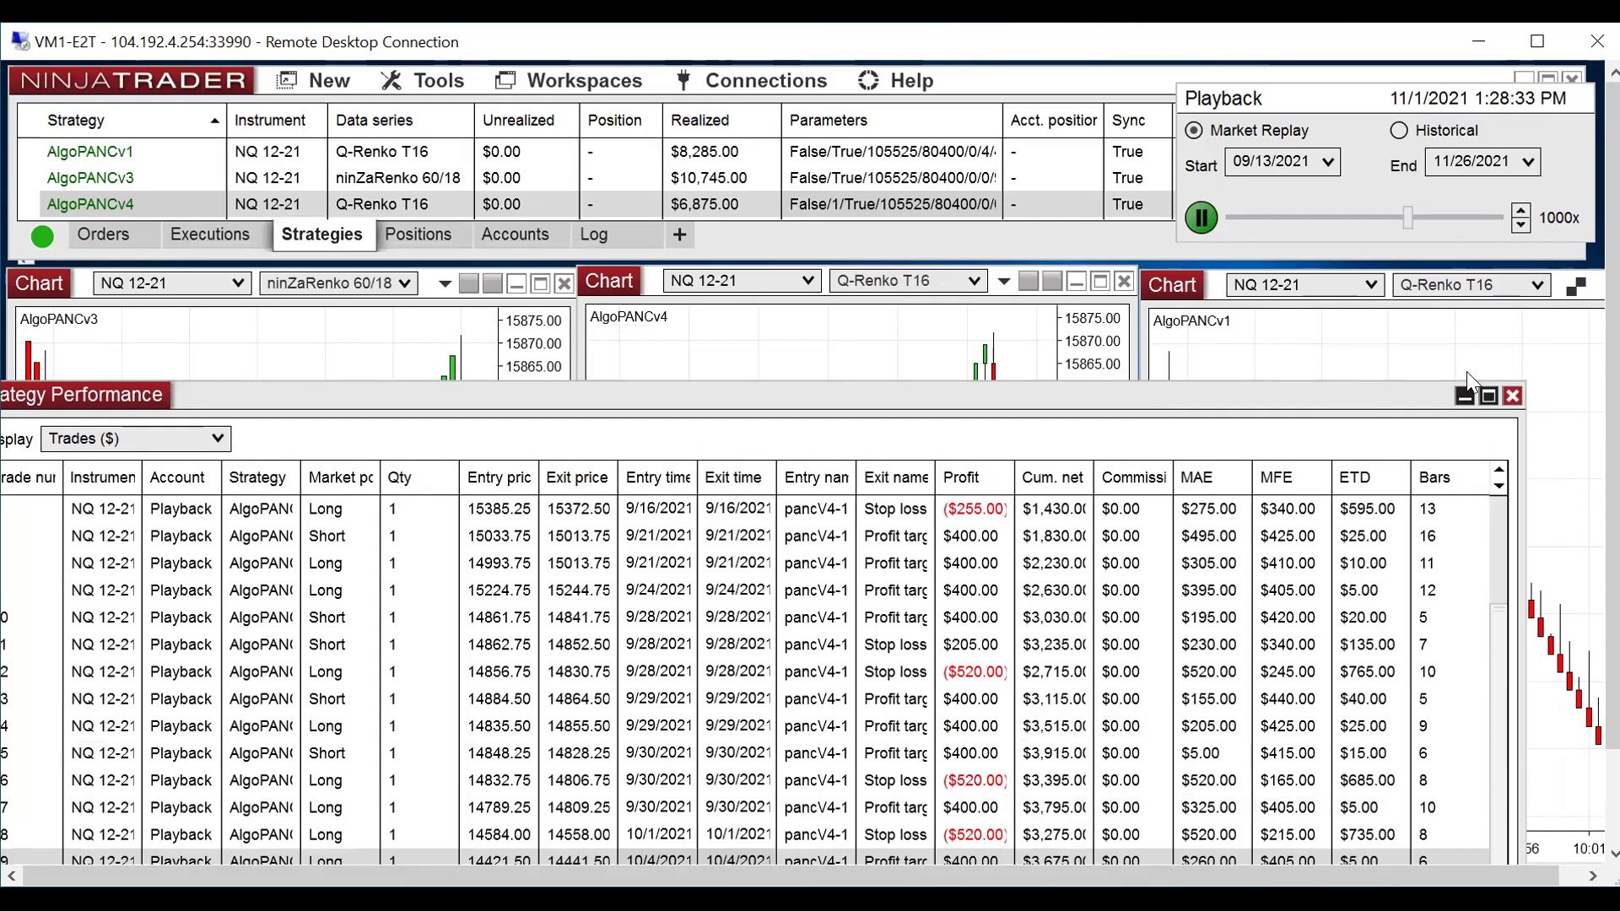
Step: Close the AlgoPANCv4 performance report and select the AlgoPANCv3 strategy row
left_click(1512, 396)
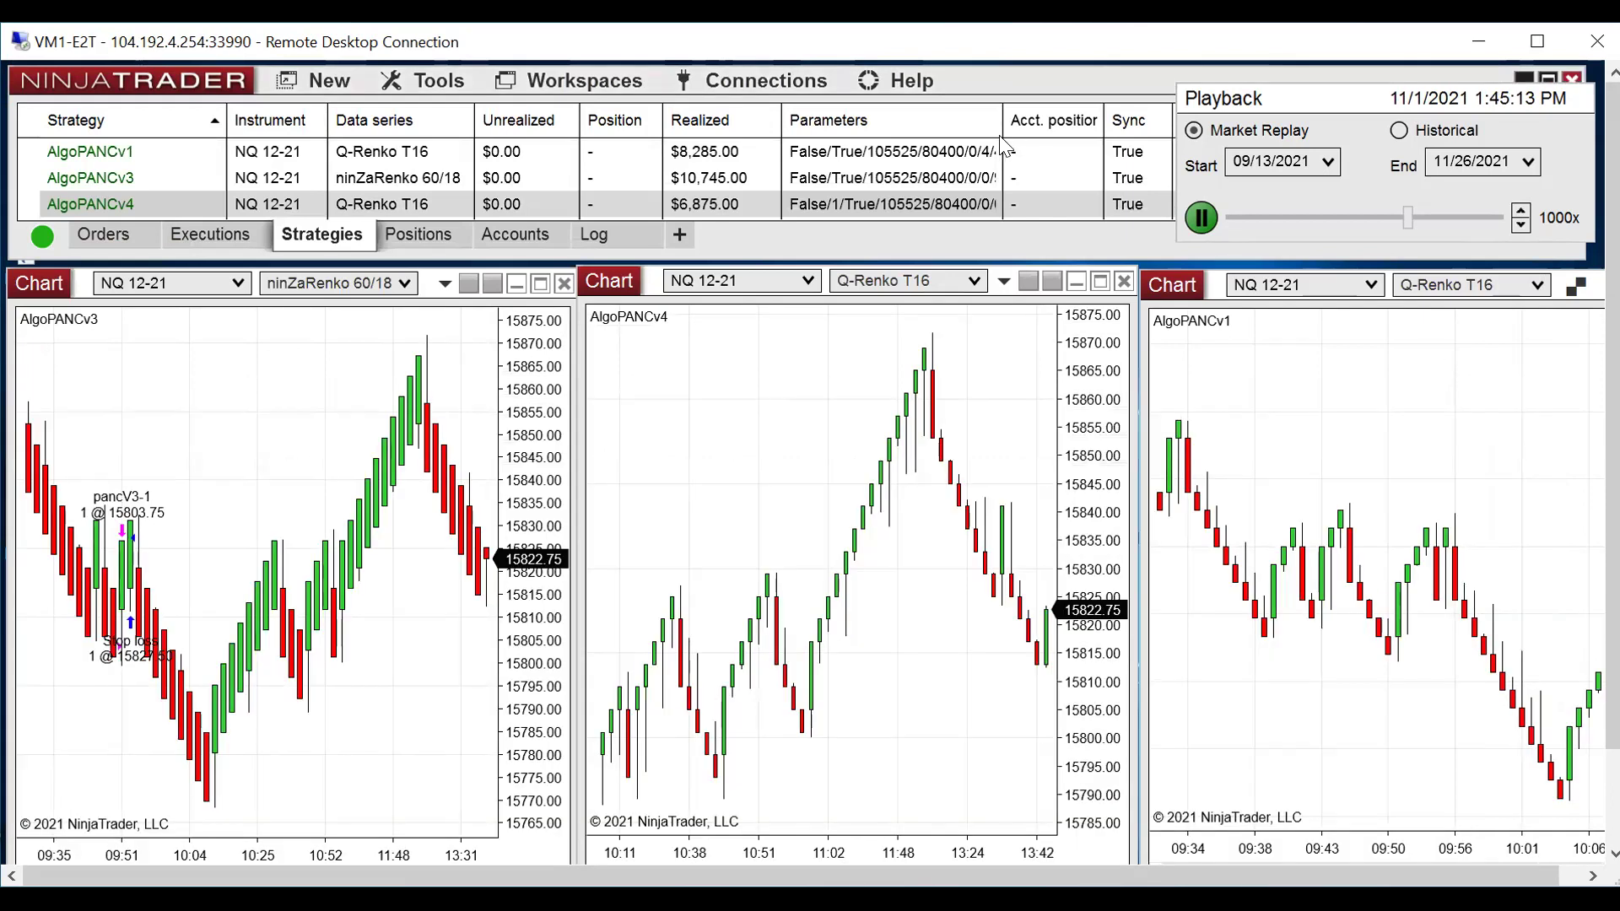
left_click(741, 183)
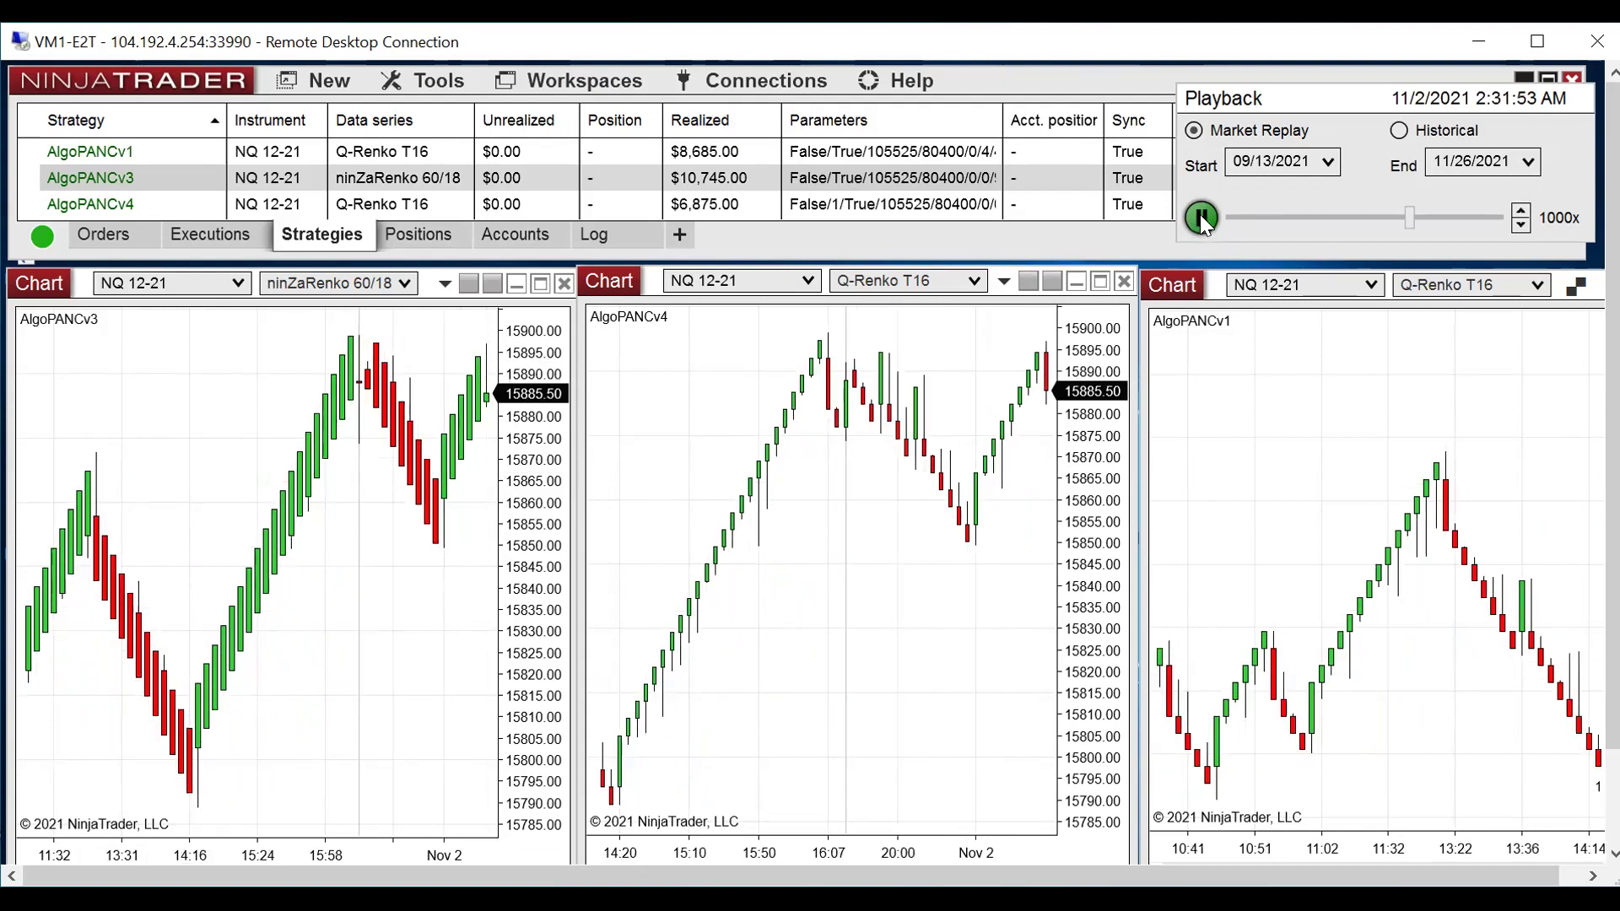
Step: Pause and resume the market replay so it runs on toward November 13
left_click(1200, 213)
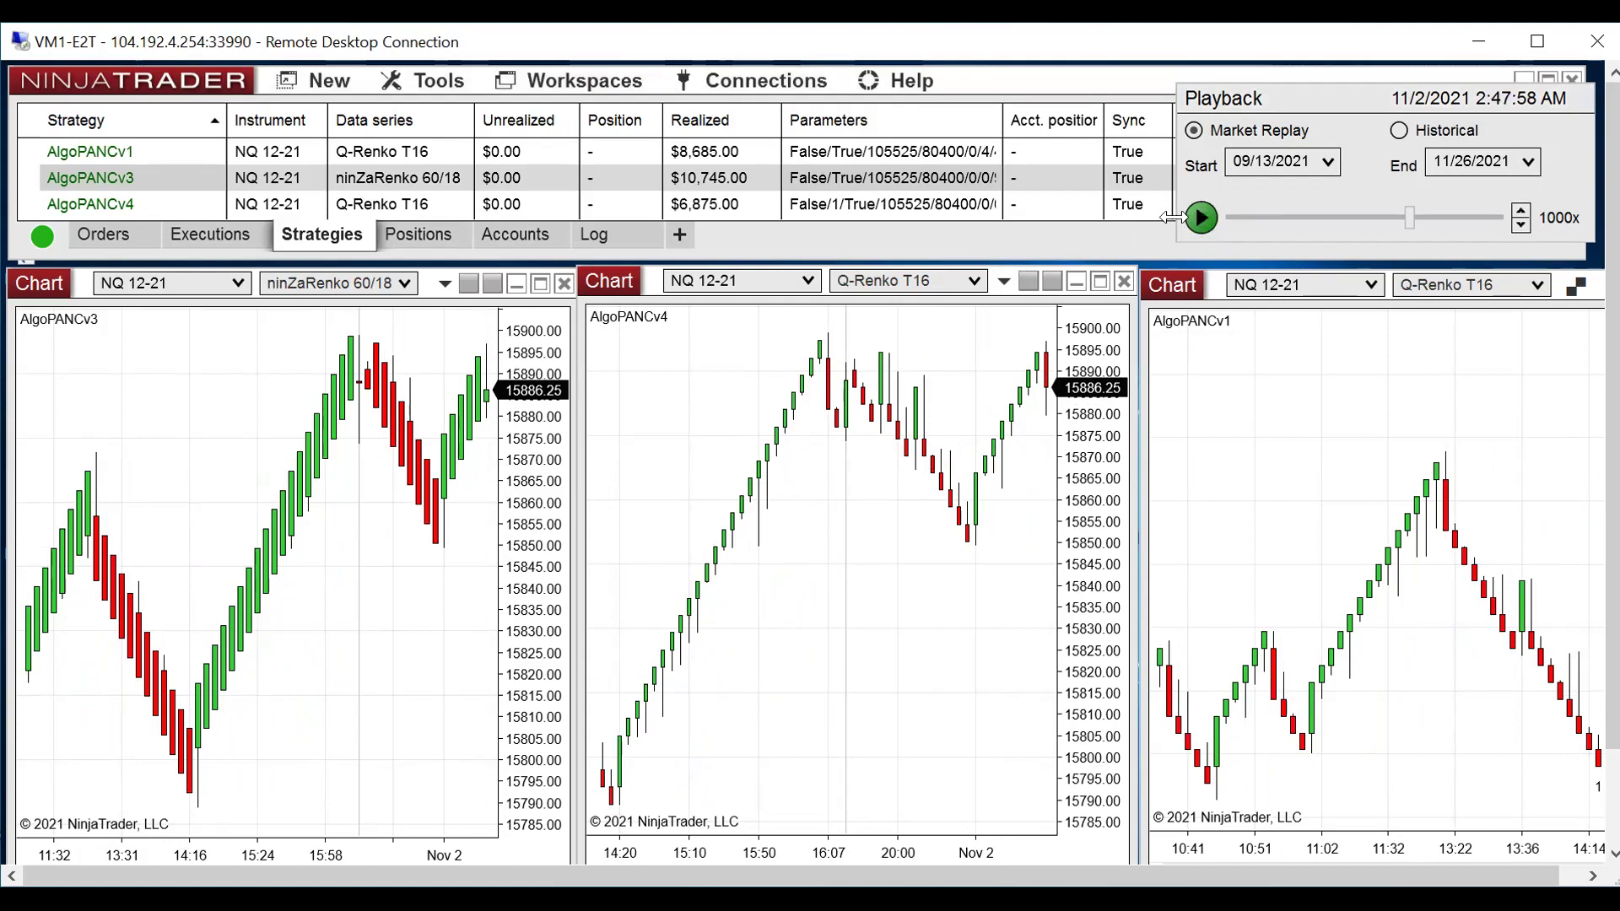
left_click(1201, 219)
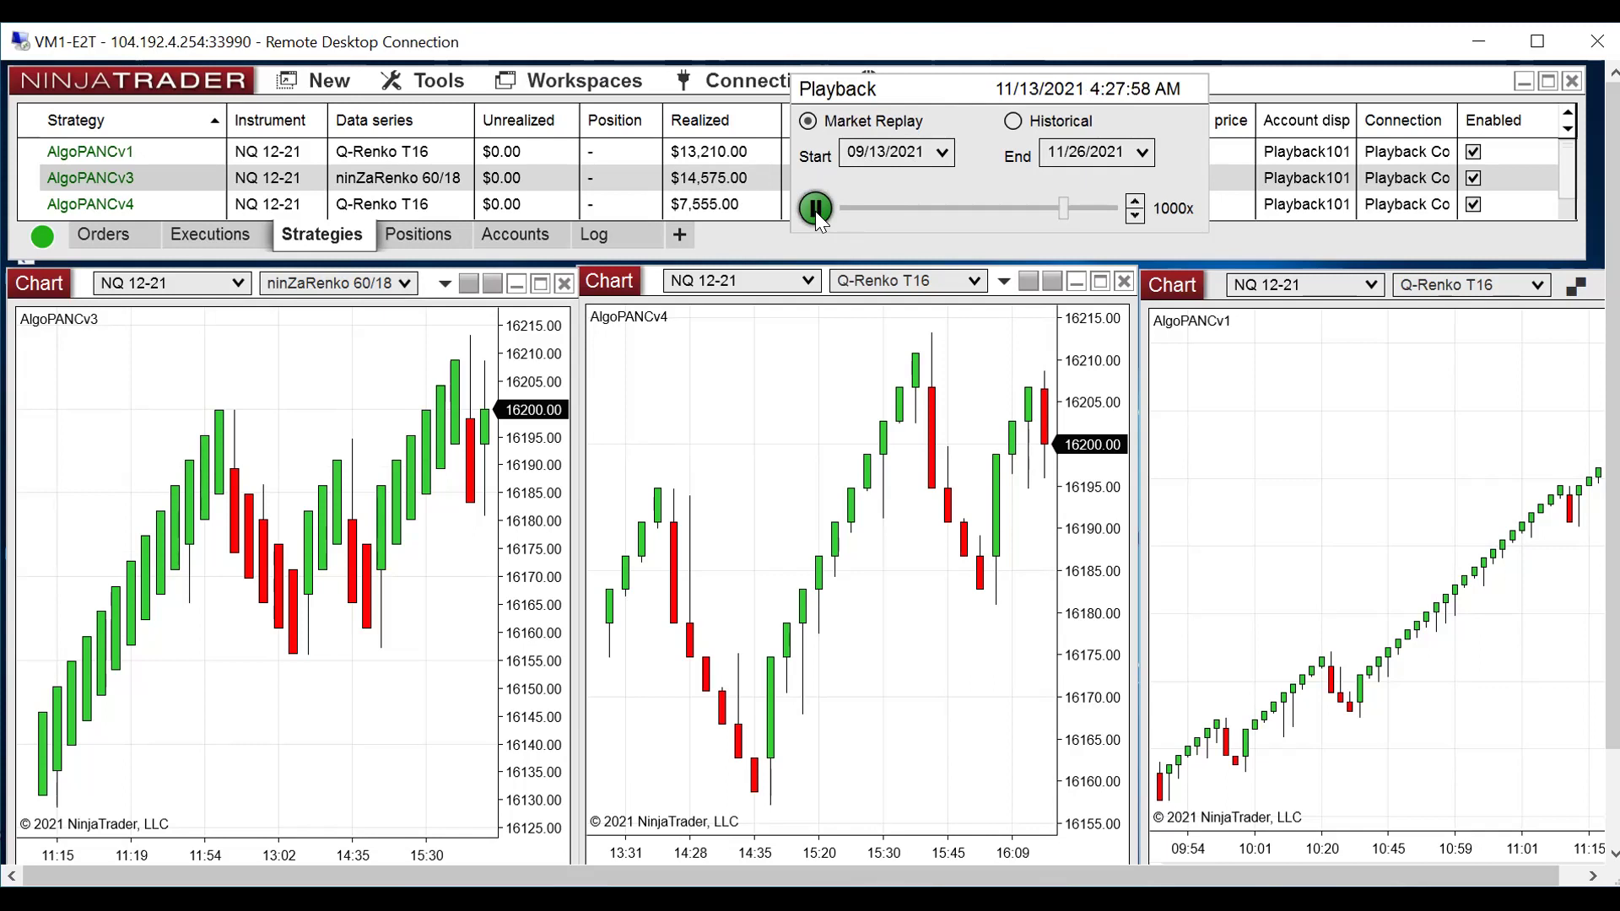
Step: Use the Playback pause/play button so the replay continues to November 18
left_click(815, 208)
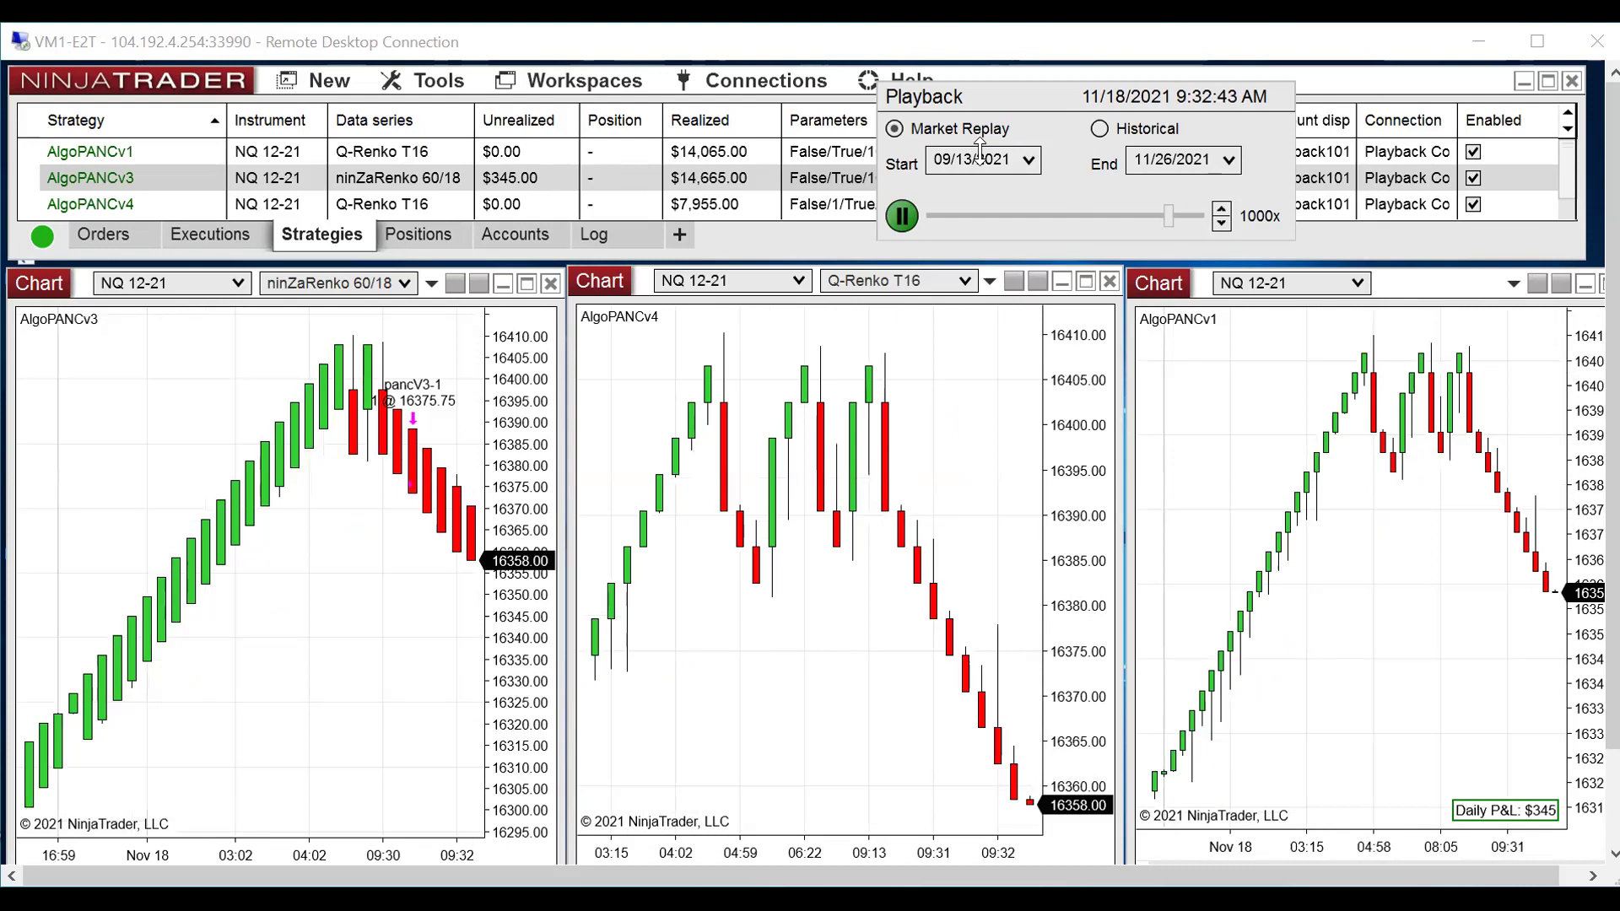
Step: Pause the replay as it reaches the 11/26/2021 end date
left_click(905, 217)
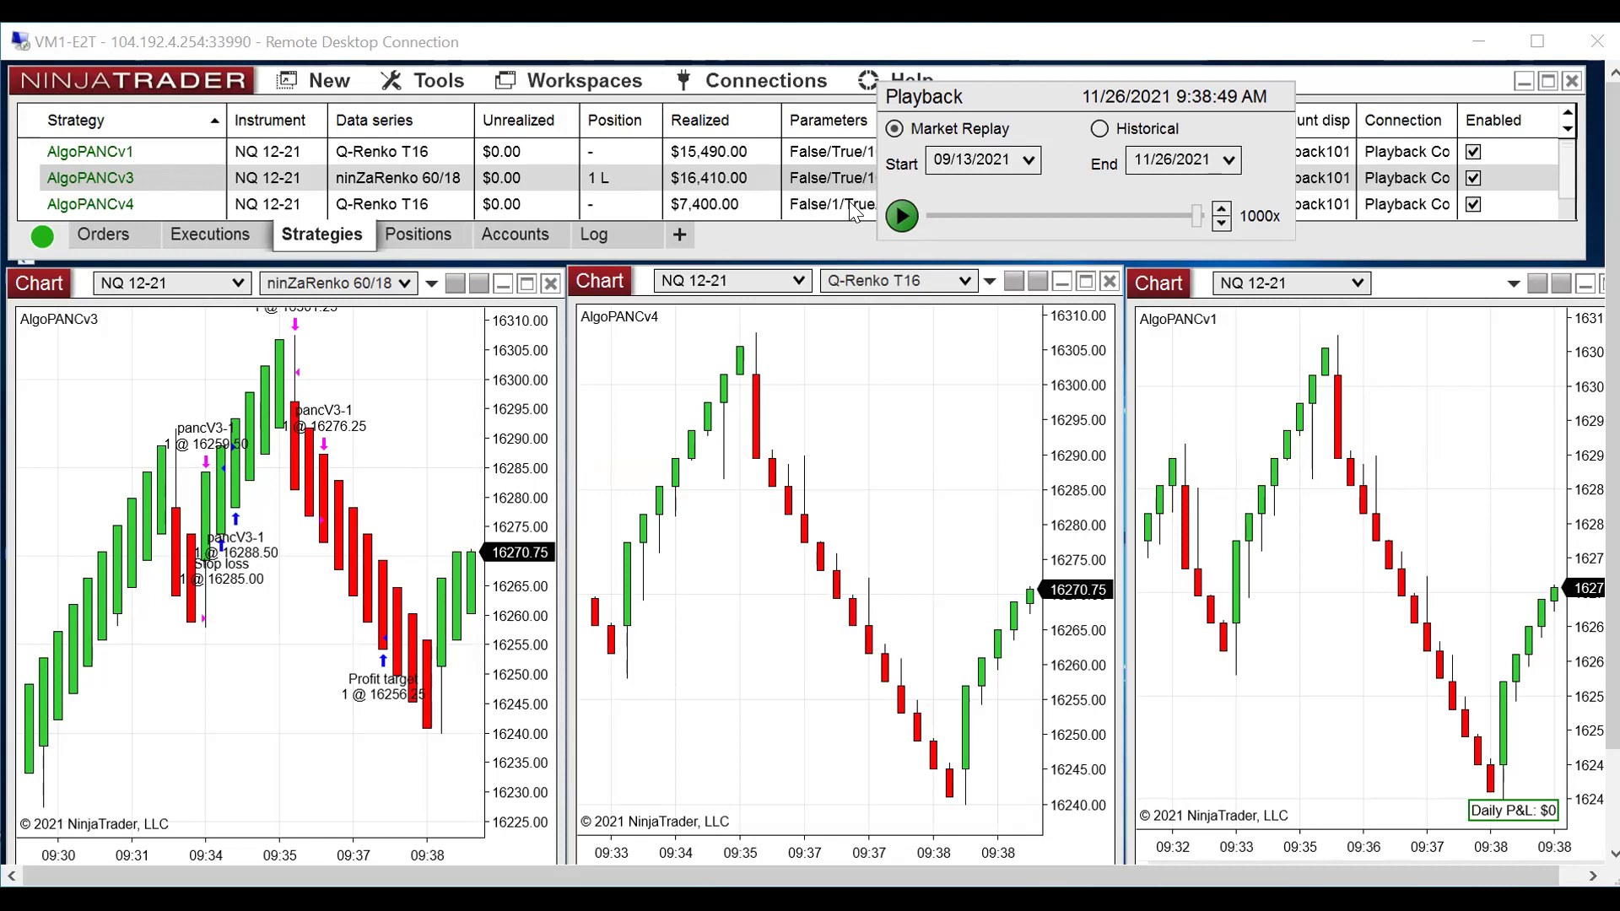
Step: Resume the replay on November 26 to watch each strategy's final realized profit
left_click(903, 216)
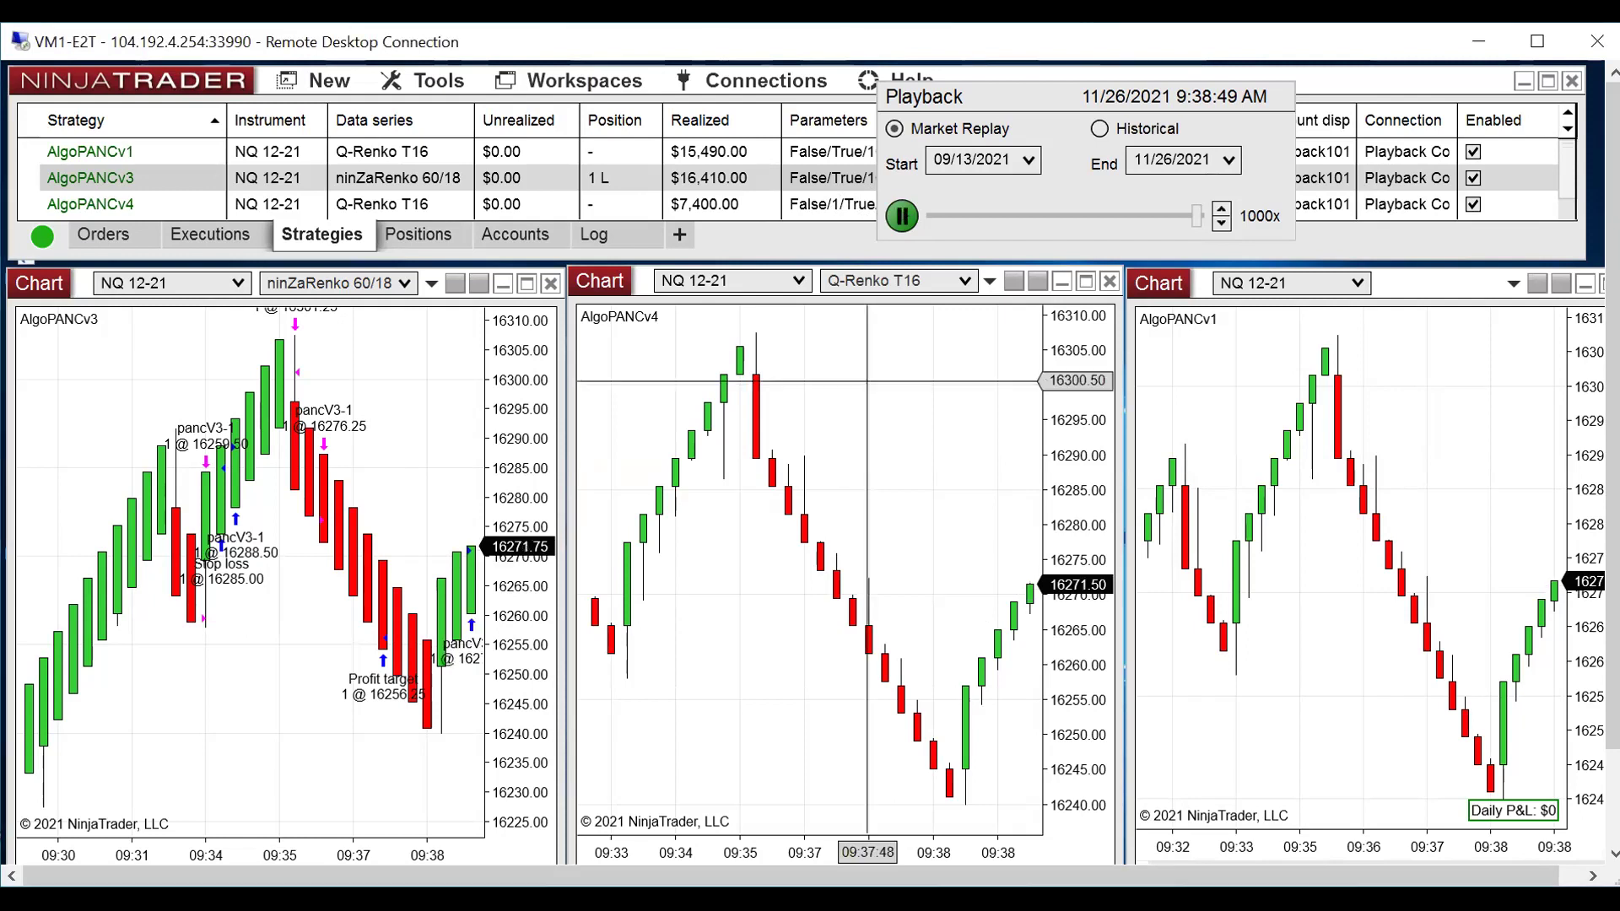